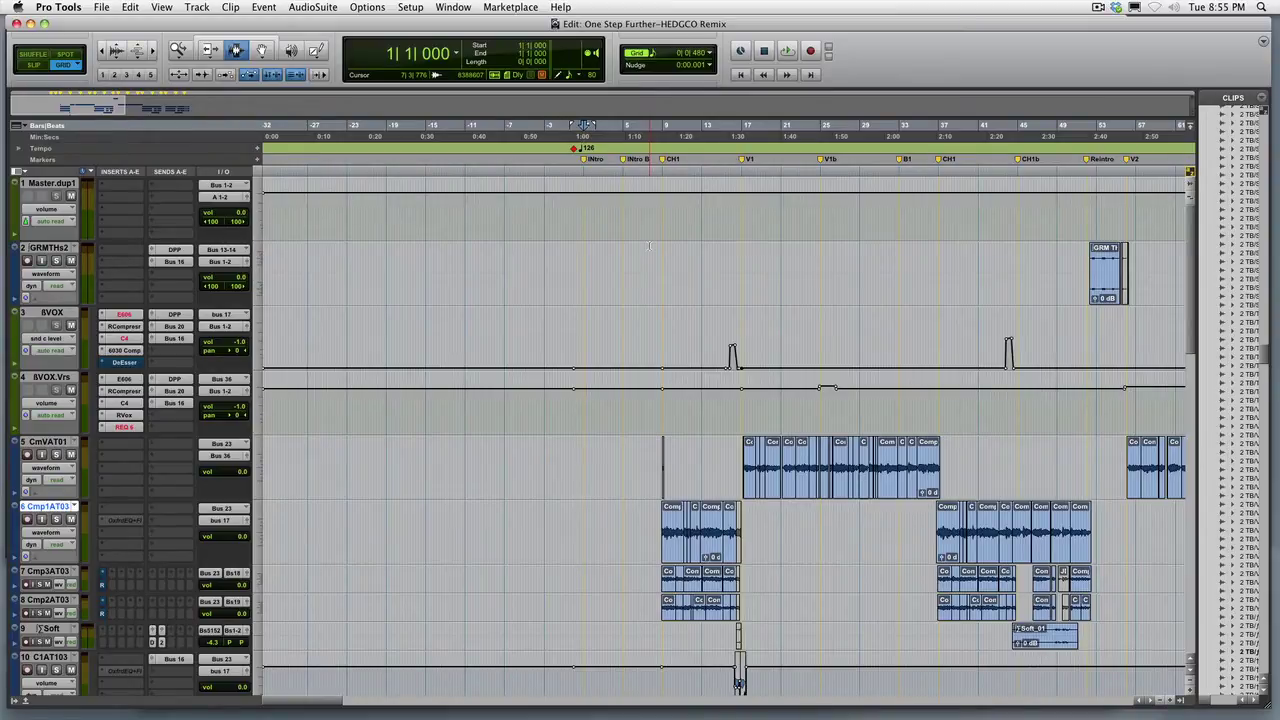
Step: Bring up the MIDI Studio map listing Motu #1, MPK mini and KRONOS from Setup > MIDI
{"action": "left_click", "coordinate": [411, 7]}
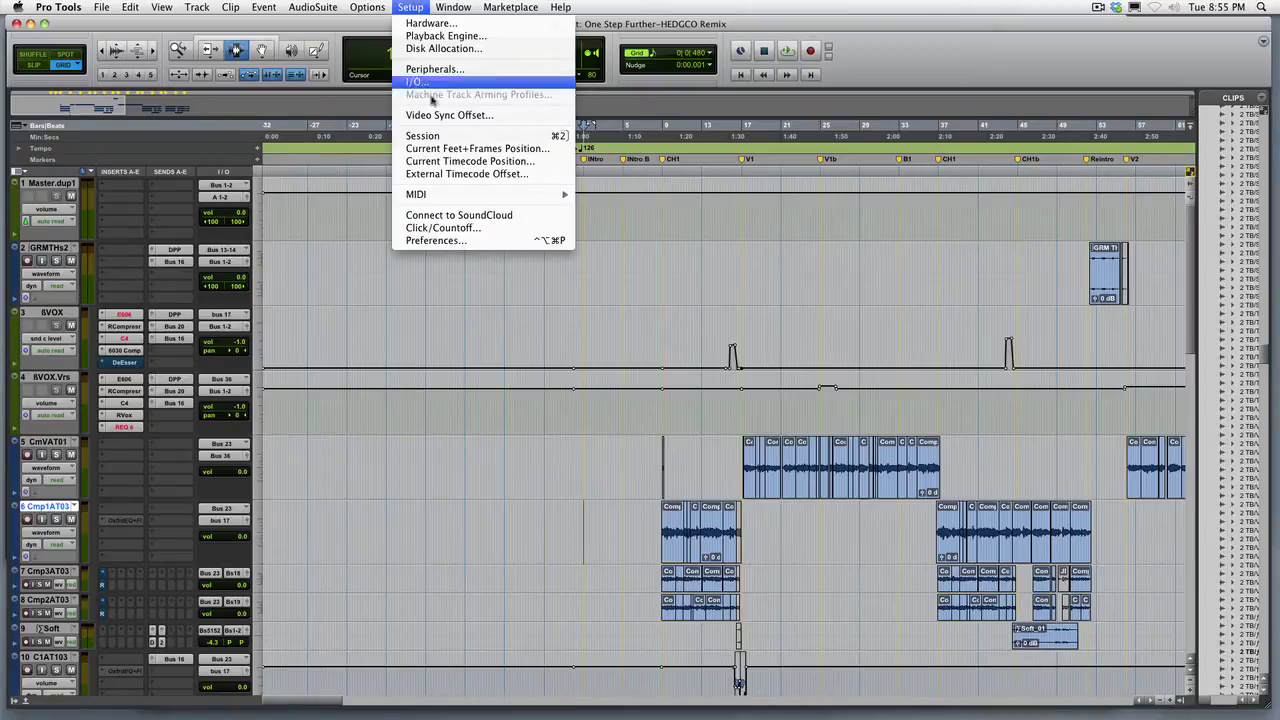
{"action": "mouse_move", "coordinate": [460, 195]}
{"action": "left_click", "coordinate": [640, 195]}
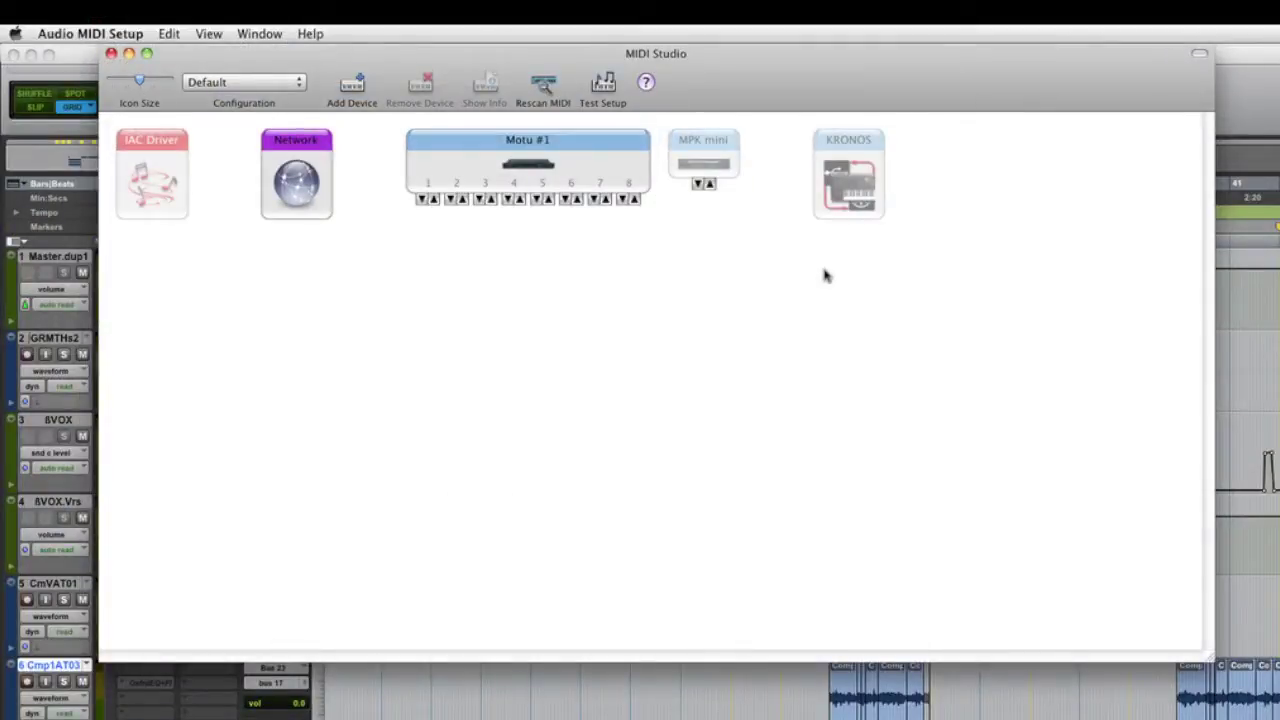
Step: Add a new external MIDI device below Motu #1 and open its properties
{"action": "left_click_drag", "start_coordinate": [724, 88], "coordinate": [824, 140]}
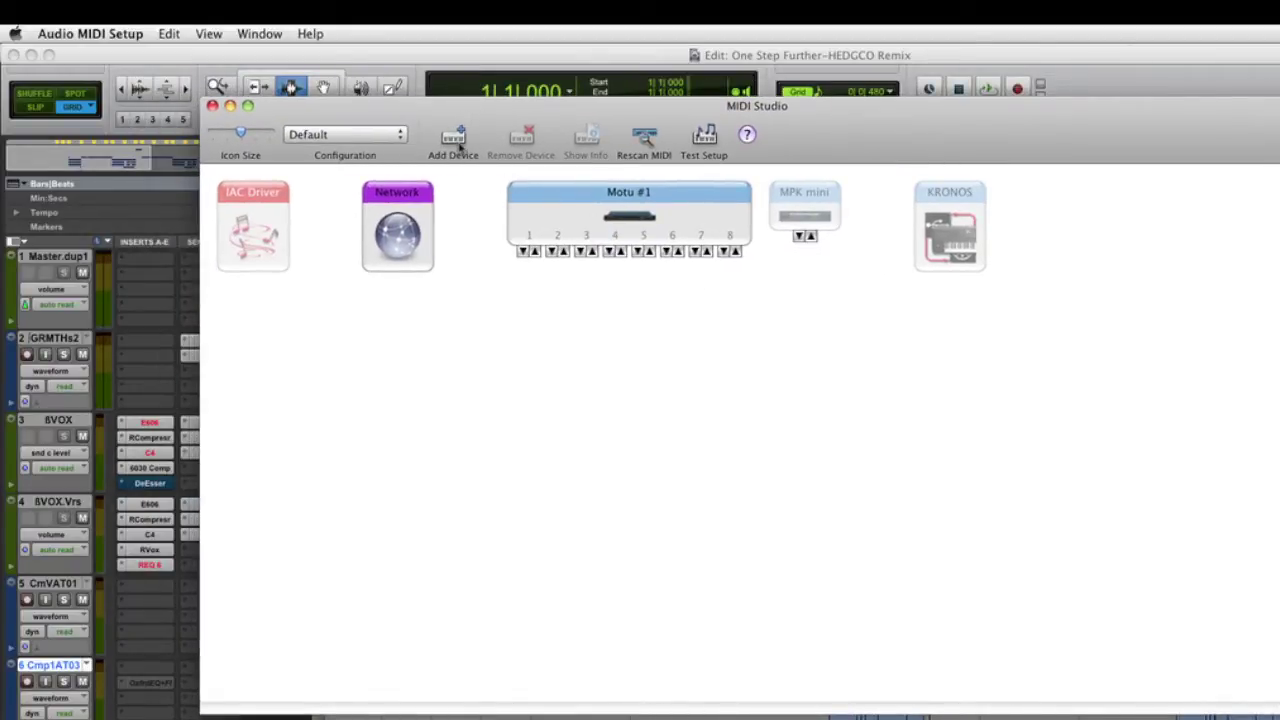
{"action": "left_click", "coordinate": [456, 140]}
{"action": "left_click_drag", "start_coordinate": [316, 433], "coordinate": [573, 430]}
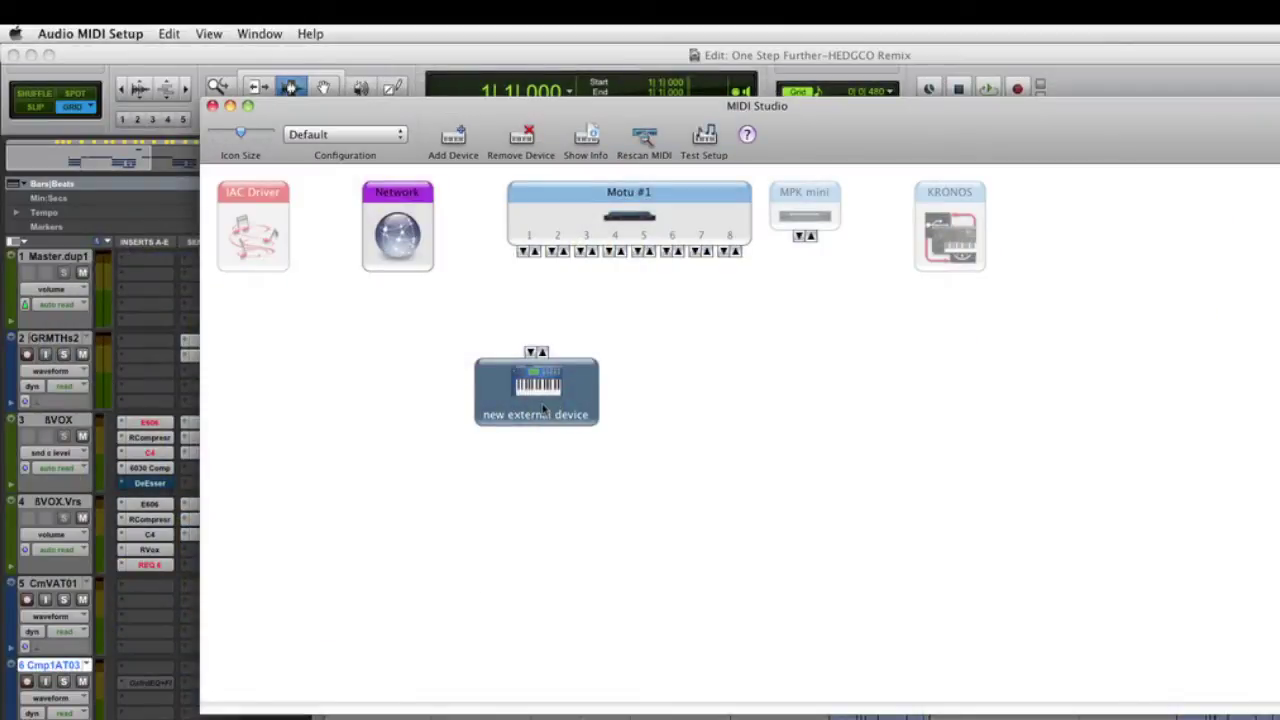
{"action": "double_click", "coordinate": [543, 408]}
Step: Name the device Supernova II and set its manufacturer and model to Novation Supernova II
{"action": "type", "text": "Supernova II"}
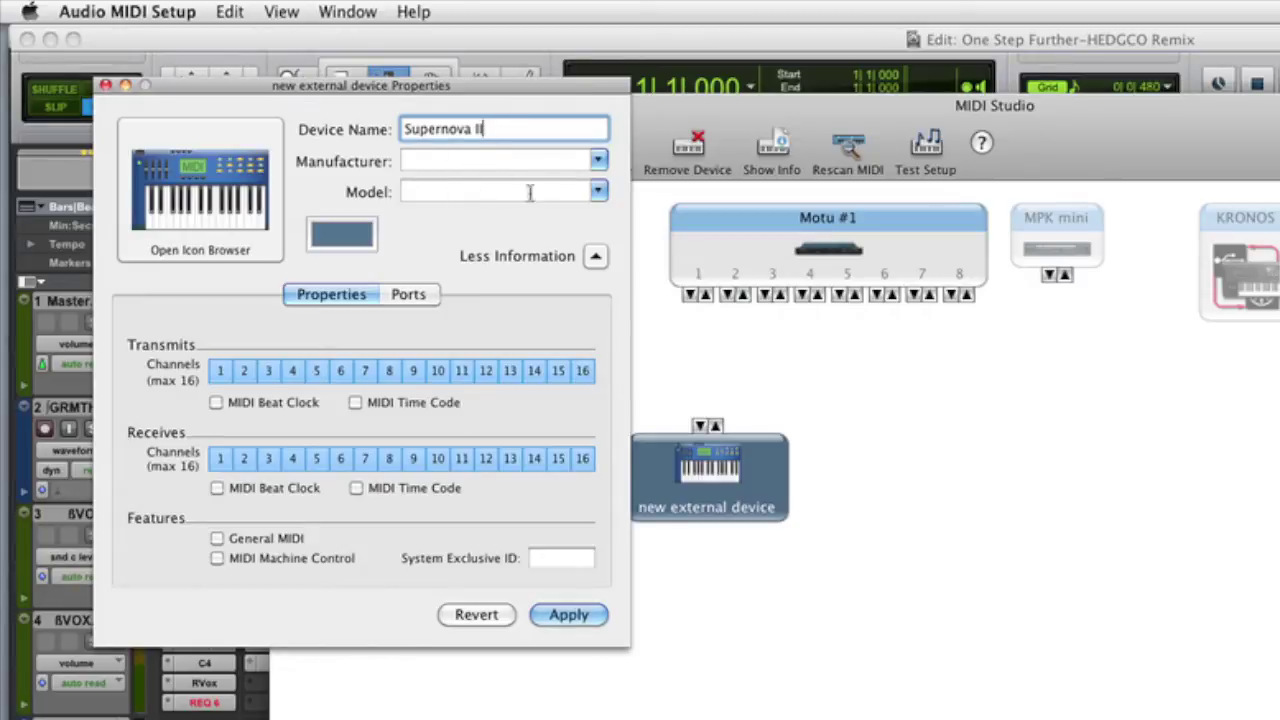
{"action": "left_click", "coordinate": [598, 164]}
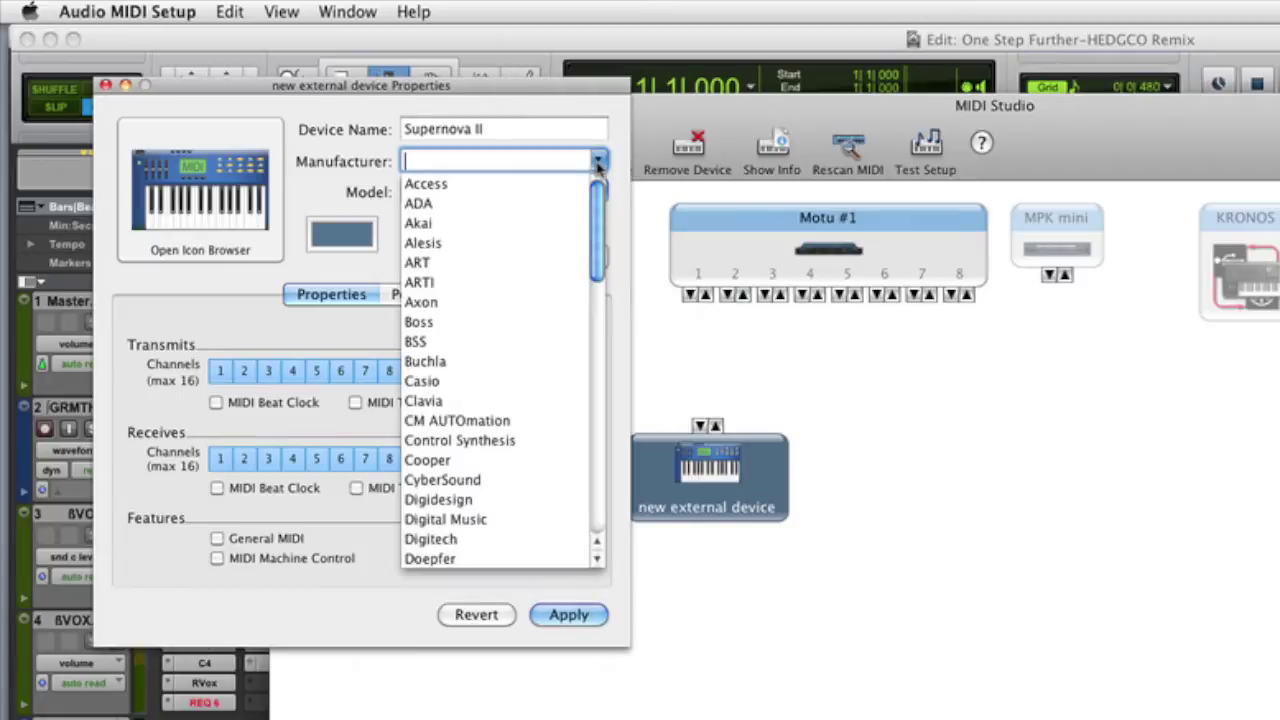
{"action": "scroll", "coordinate": [550, 365], "scroll_direction": "down", "scroll_amount": 1}
{"action": "scroll", "coordinate": [555, 372], "scroll_direction": "down", "scroll_amount": 3}
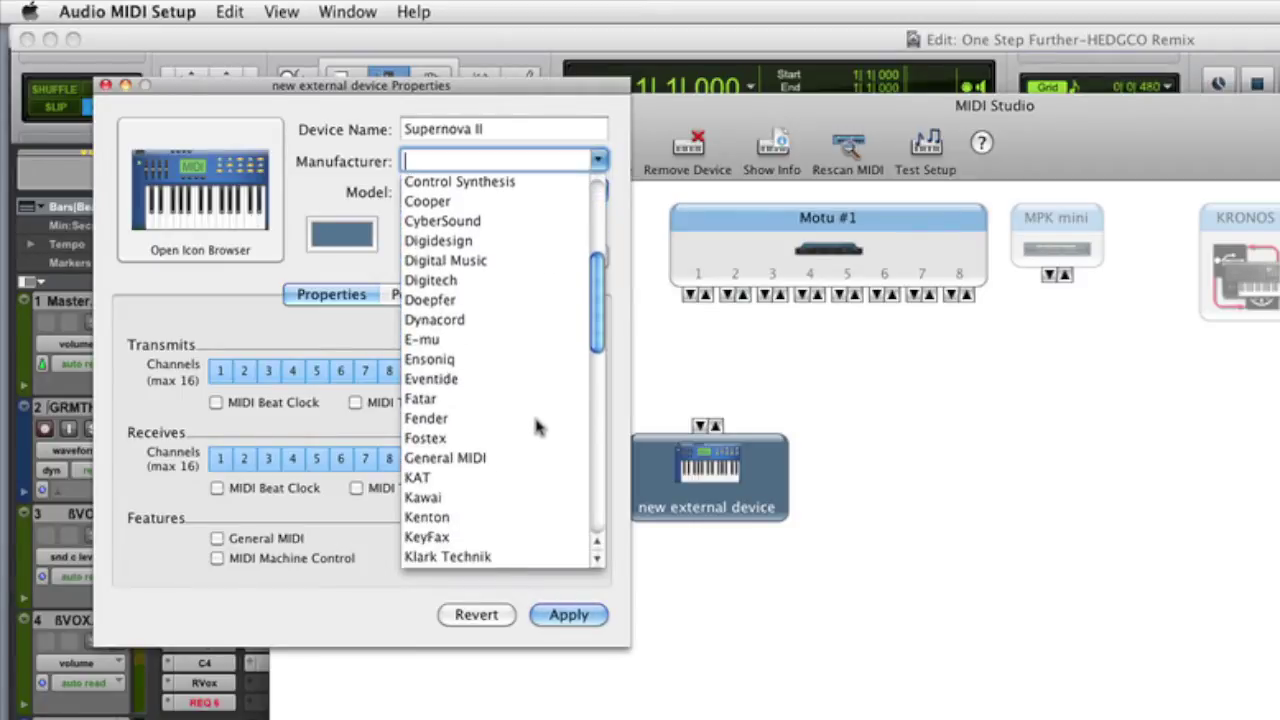
{"action": "scroll", "coordinate": [537, 427], "scroll_direction": "down", "scroll_amount": 5}
{"action": "left_click", "coordinate": [452, 450]}
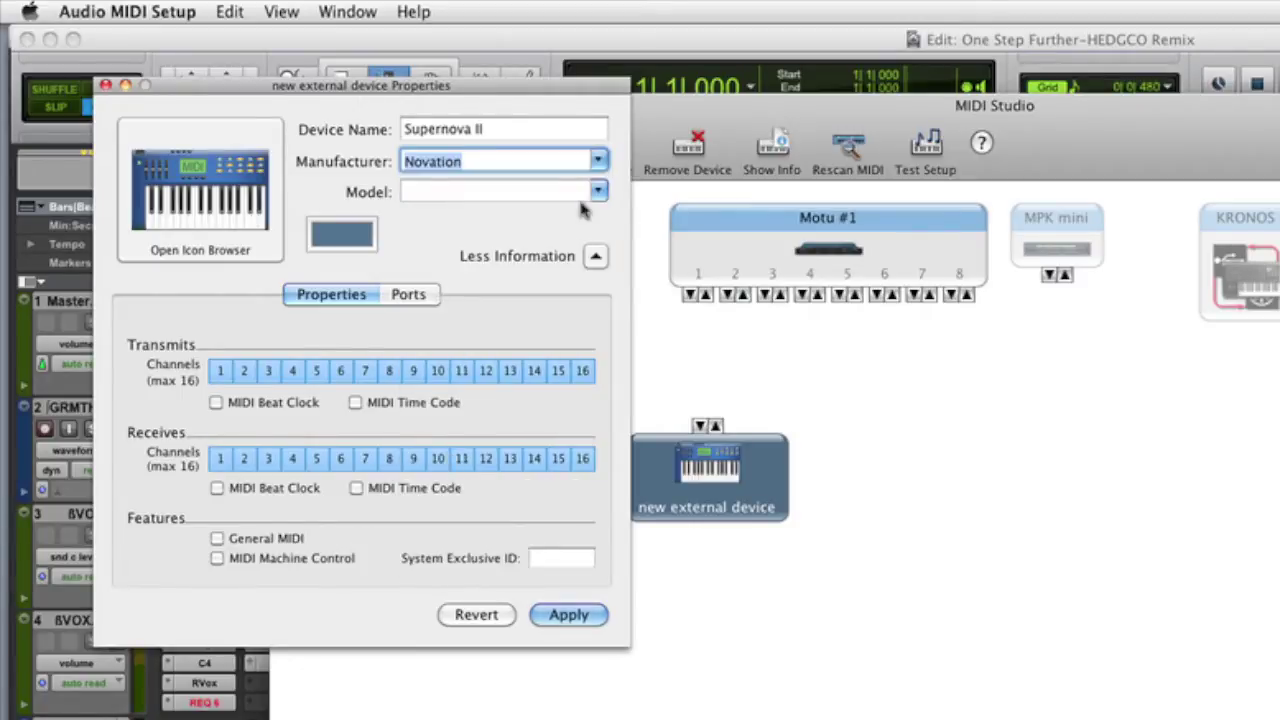
{"action": "left_click", "coordinate": [597, 192]}
{"action": "left_click", "coordinate": [493, 318]}
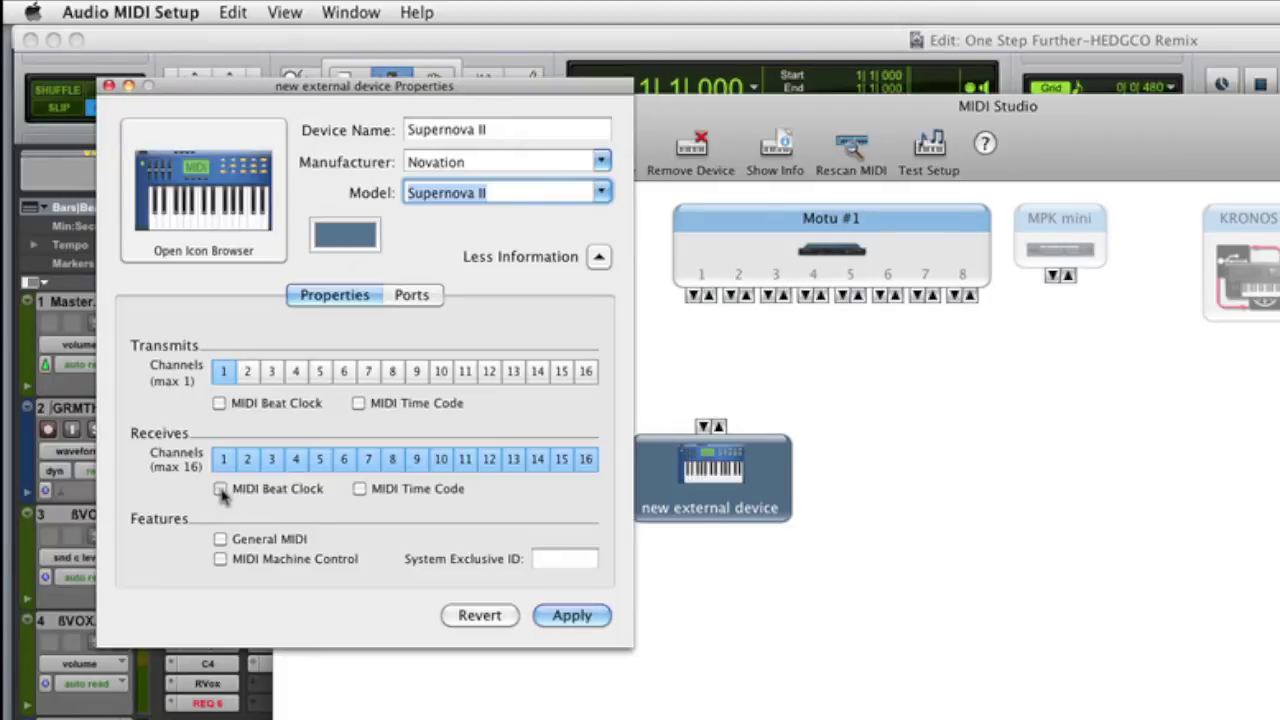
Step: Enable Receives MIDI Beat Clock, apply, and cable Supernova II to Motu #1 port 1
{"action": "left_click", "coordinate": [221, 490]}
{"action": "left_click", "coordinate": [586, 616]}
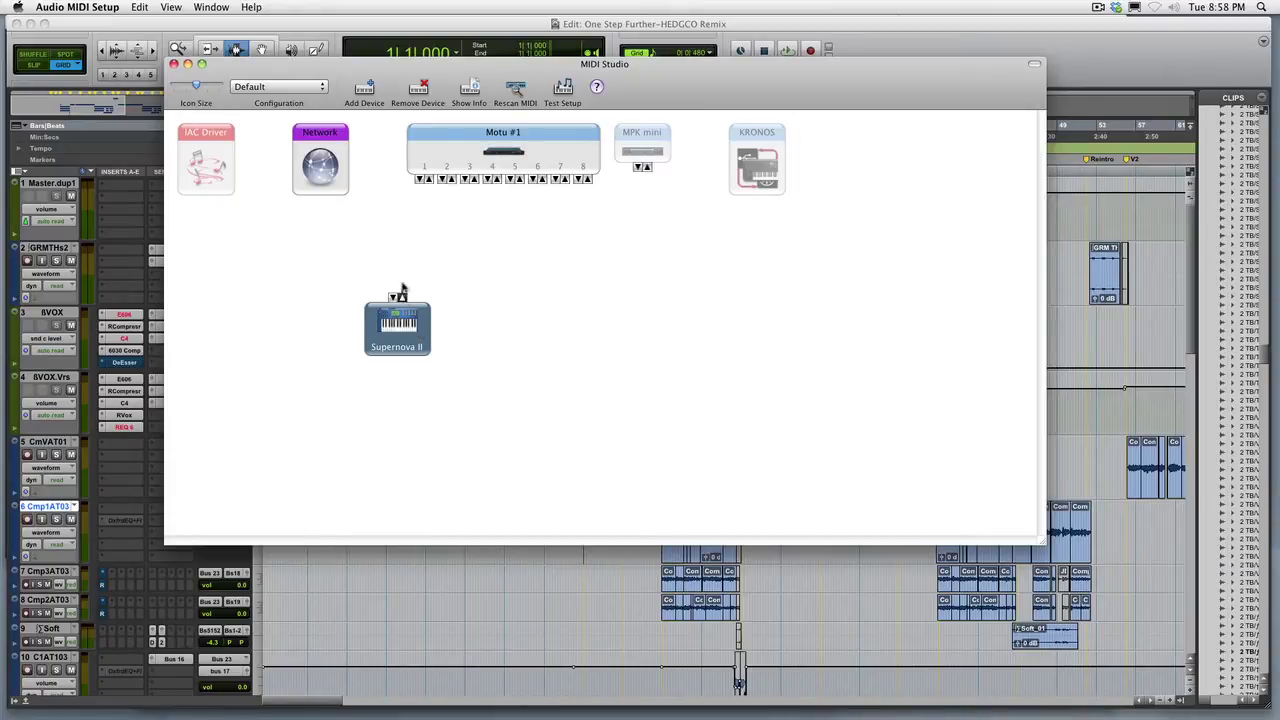
{"action": "left_click_drag", "start_coordinate": [401, 288], "coordinate": [420, 179]}
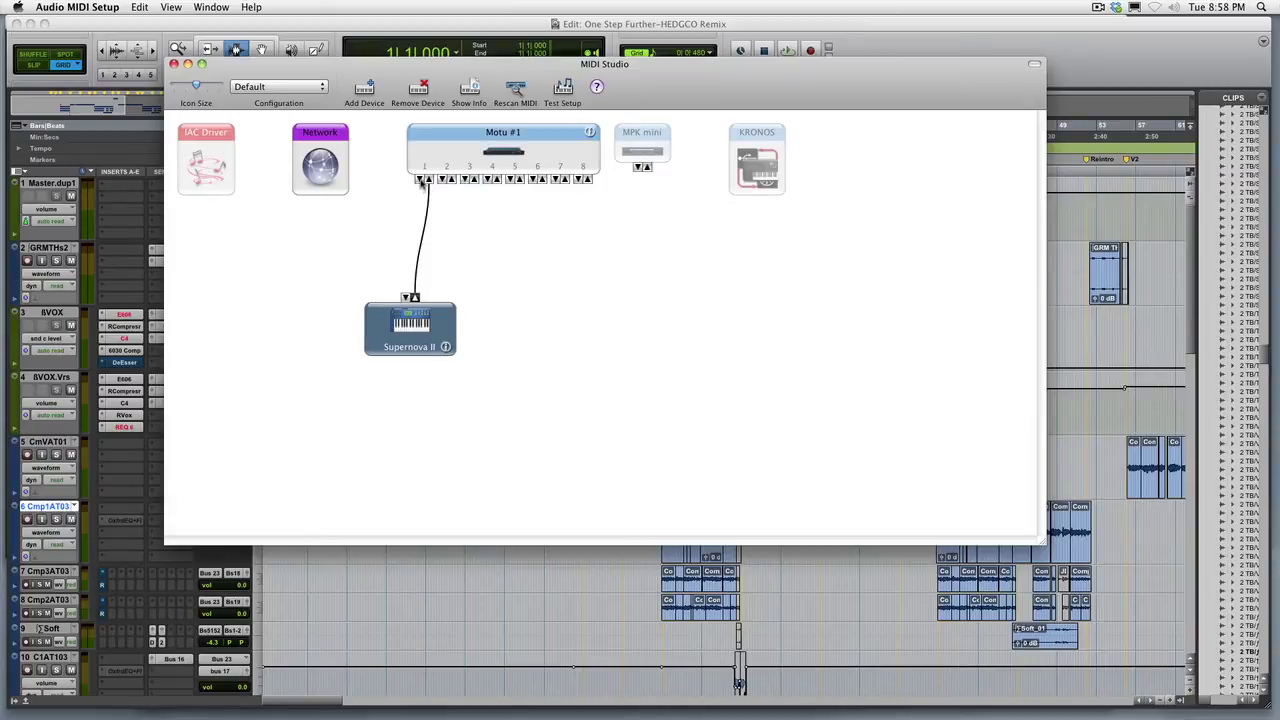
{"action": "left_click", "coordinate": [420, 180]}
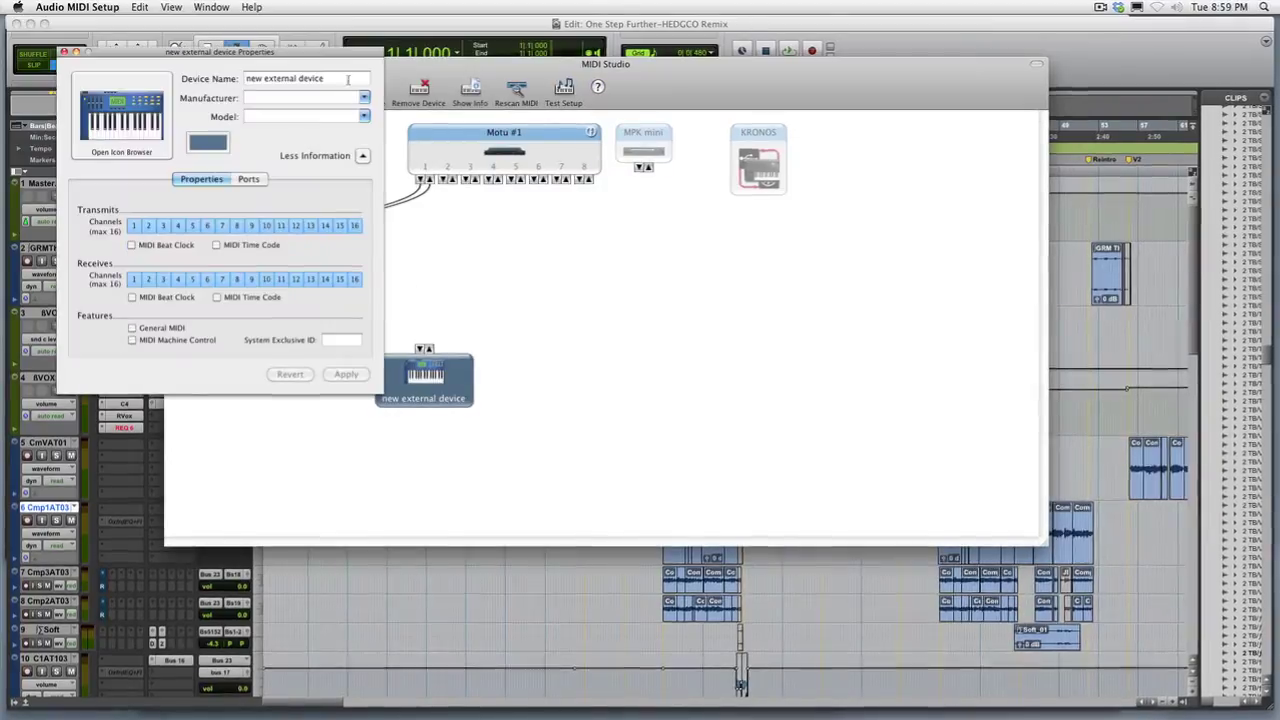
Step: Name a device Motif, enable MIDI beat clock receive, and cable it to Motu #1
{"action": "type", "text": "Mot"}
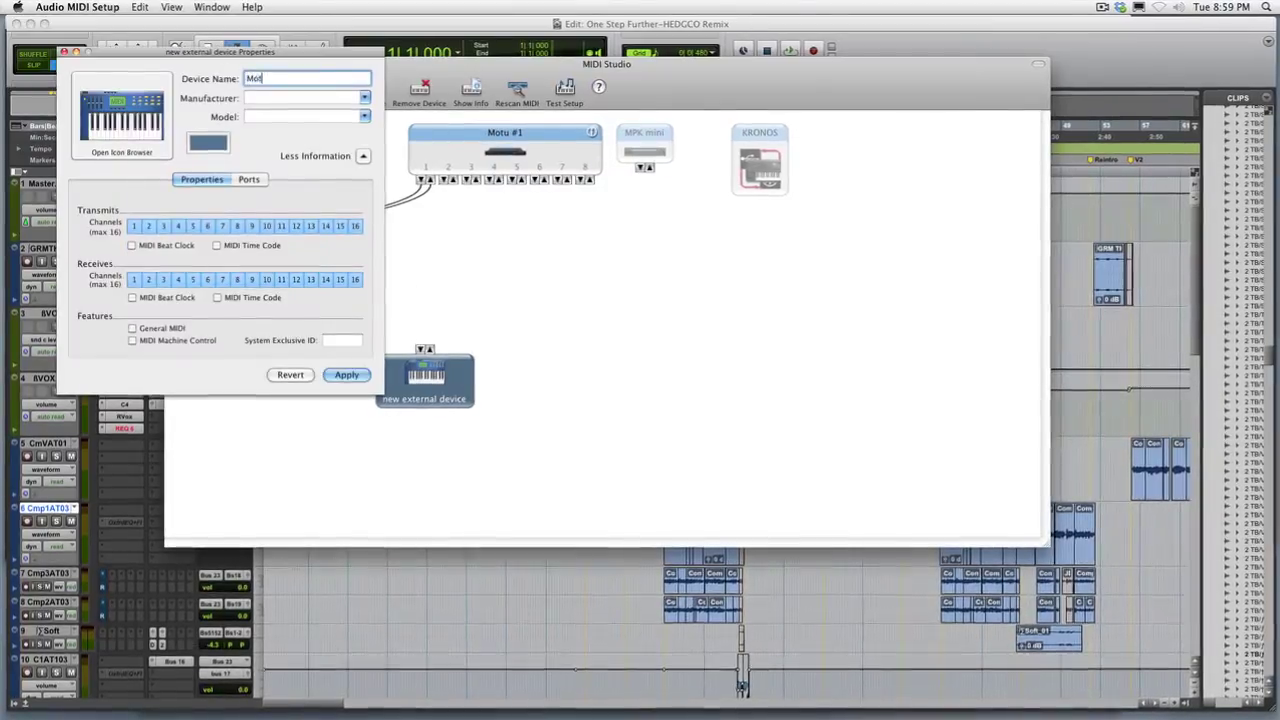
{"action": "type", "text": "if"}
{"action": "left_click", "coordinate": [132, 297]}
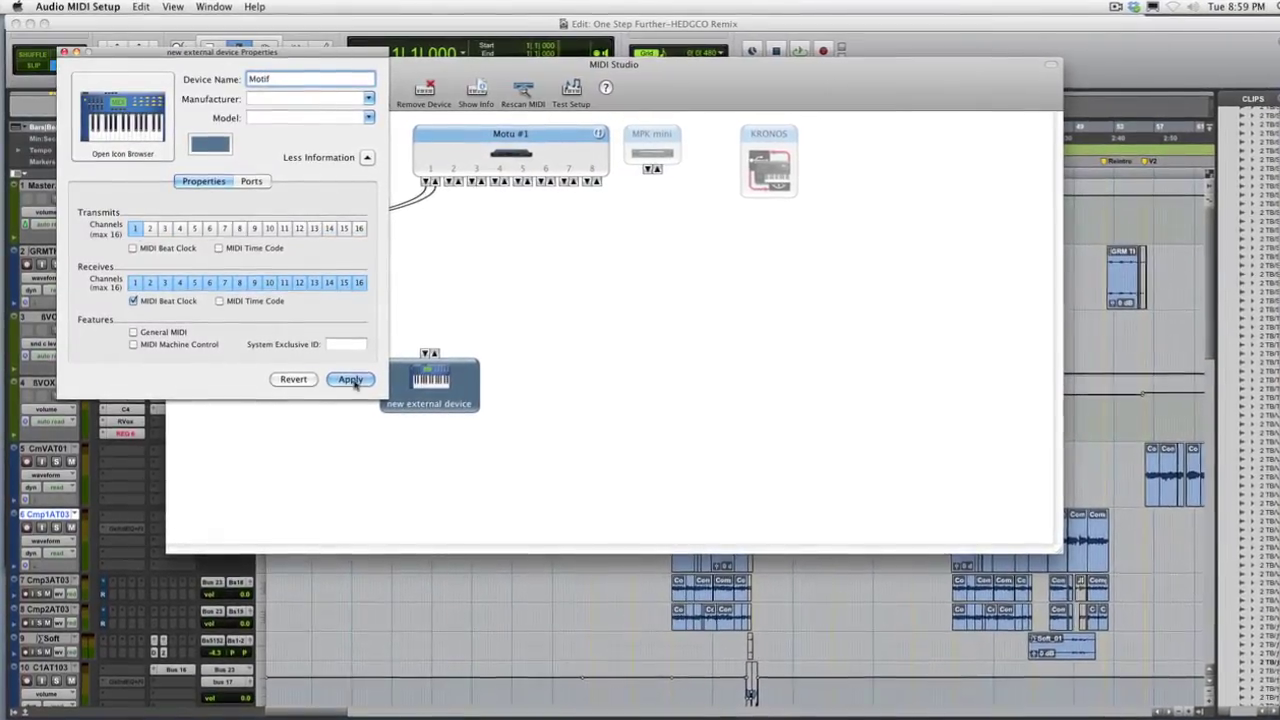
{"action": "left_click", "coordinate": [352, 382]}
{"action": "left_click_drag", "start_coordinate": [500, 183], "coordinate": [413, 356]}
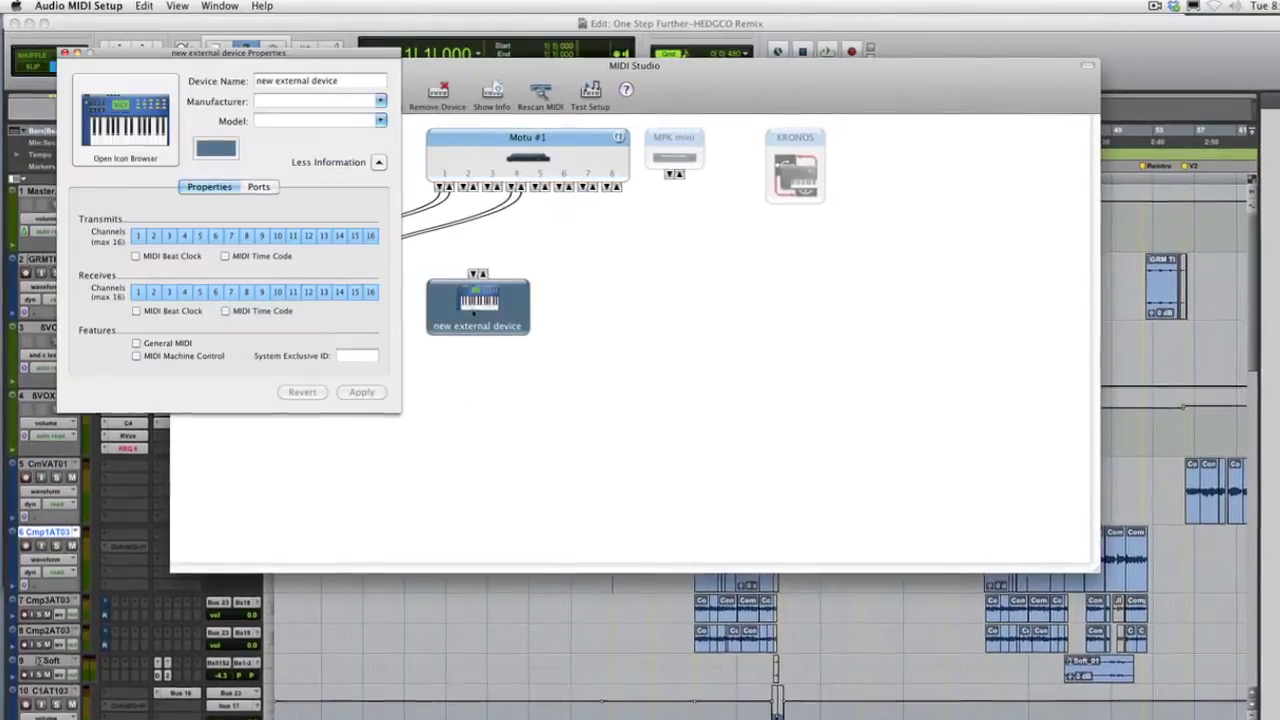
Step: Name a device V-Synth, receiving only channel 1 plus MIDI beat clock, with no transmit channels
{"action": "type", "text": "V-Synth"}
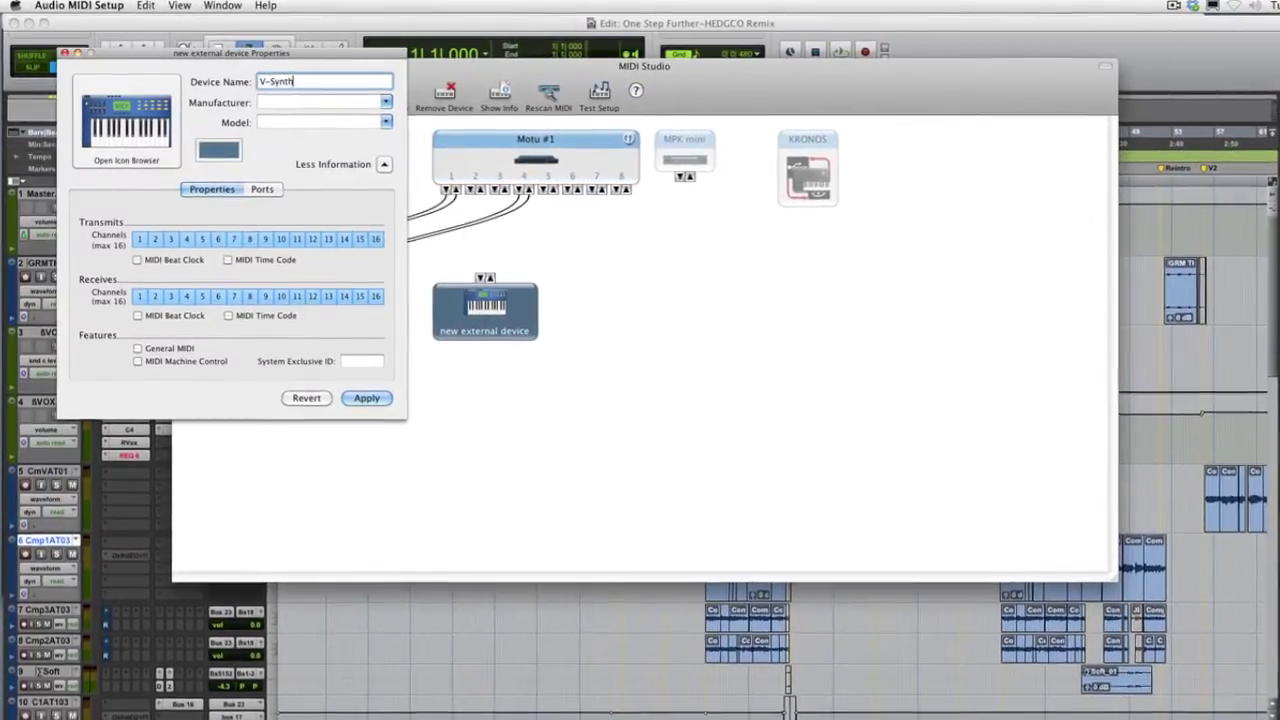
{"action": "left_click", "coordinate": [139, 239]}
{"action": "left_click", "coordinate": [139, 296]}
{"action": "left_click", "coordinate": [137, 315]}
{"action": "left_click", "coordinate": [366, 398]}
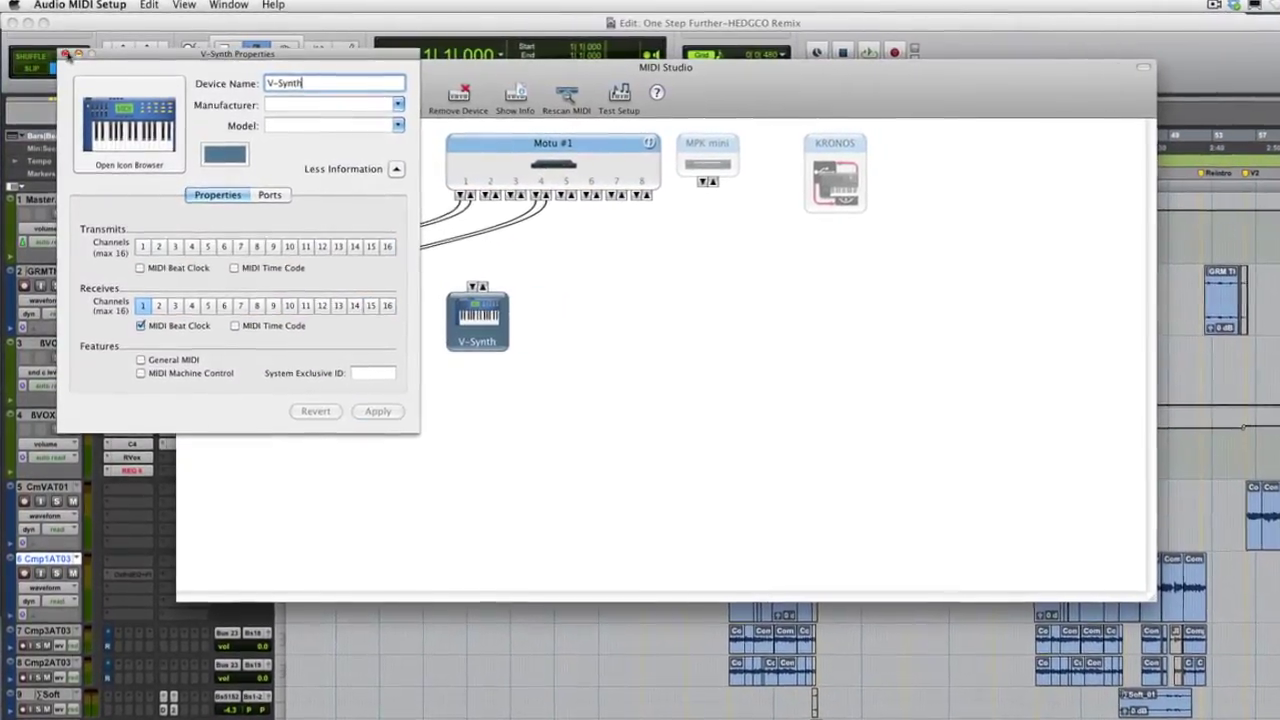
{"action": "left_click", "coordinate": [66, 55]}
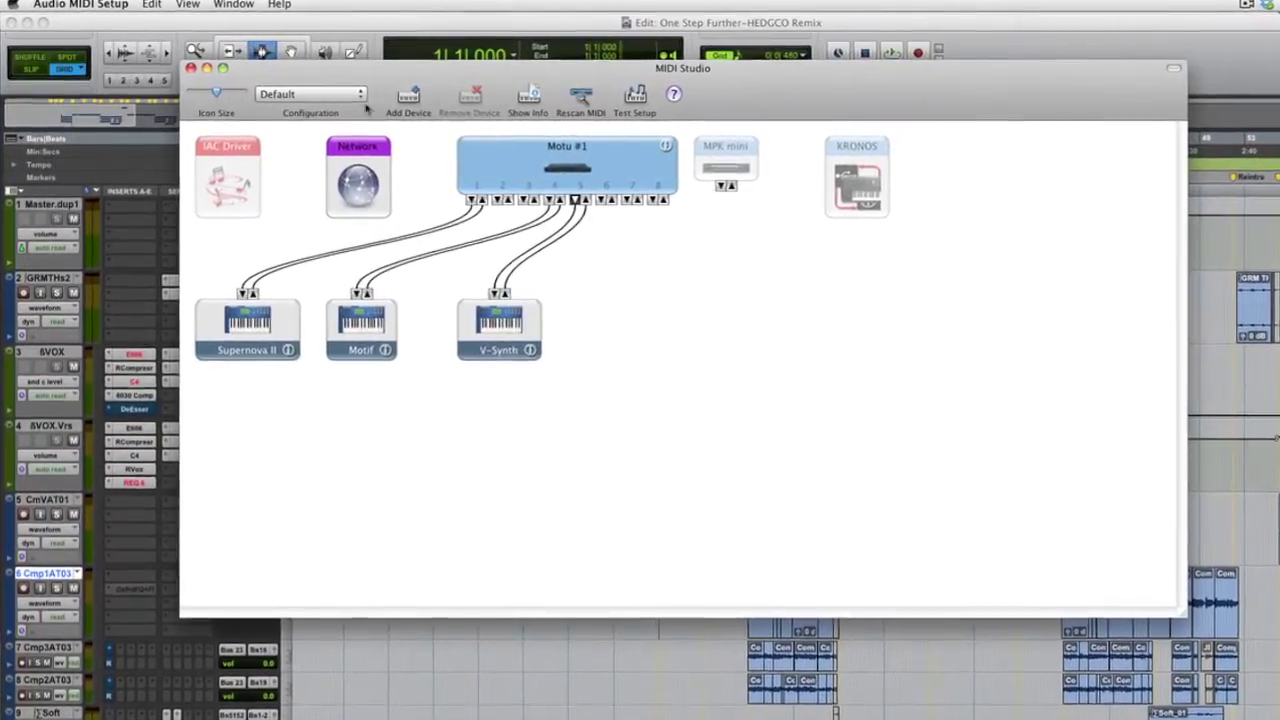
Step: Add a Roland TR-909 device receiving MIDI beat clock and cable it to Motu port 6
{"action": "left_click", "coordinate": [409, 97]}
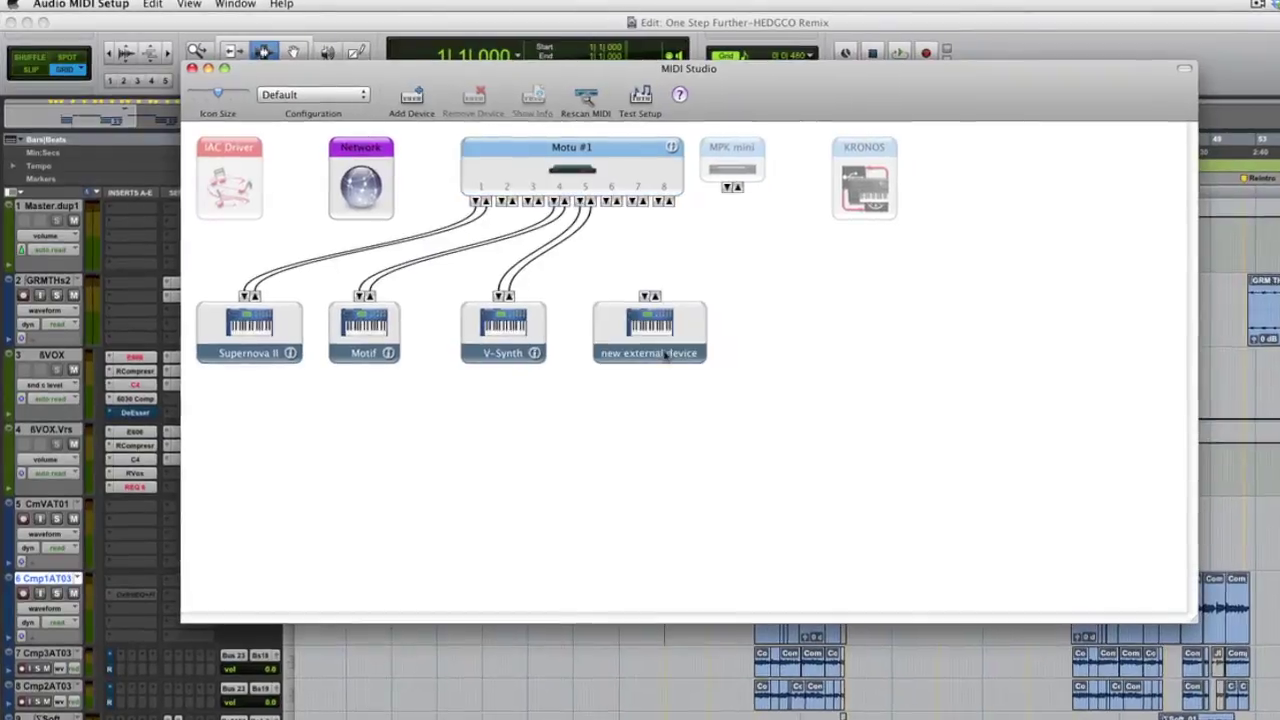
{"action": "double_click", "coordinate": [664, 358]}
{"action": "left_click", "coordinate": [344, 107]}
{"action": "left_click", "coordinate": [320, 400]}
{"action": "left_click", "coordinate": [344, 128]}
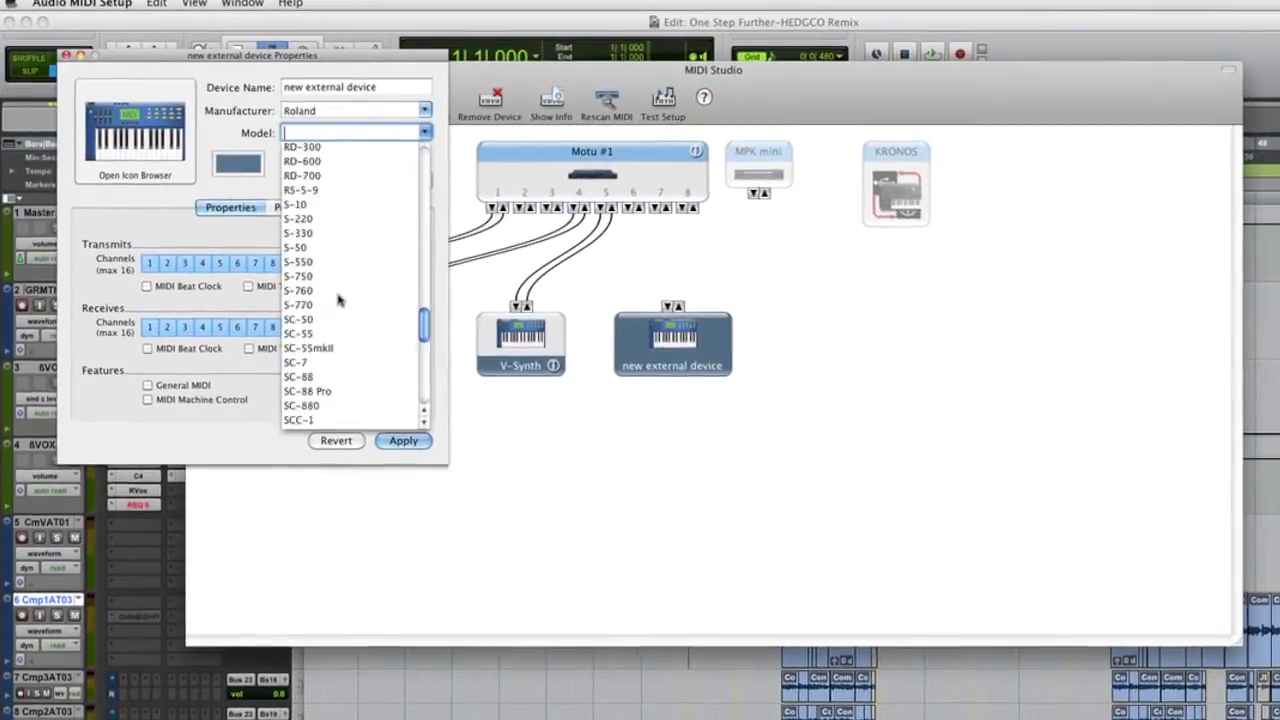
{"action": "scroll", "coordinate": [338, 300], "scroll_direction": "down", "scroll_amount": 5}
{"action": "left_click", "coordinate": [320, 362]}
{"action": "left_click", "coordinate": [146, 287]}
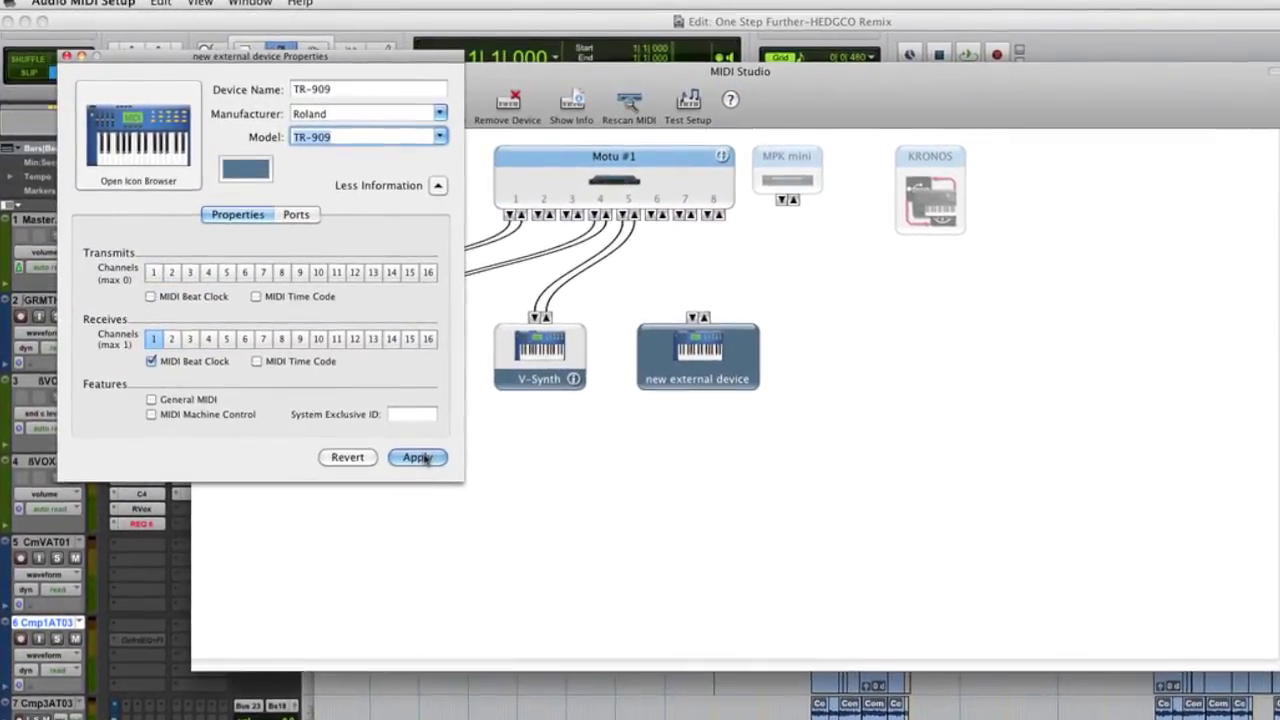
{"action": "left_click", "coordinate": [420, 457]}
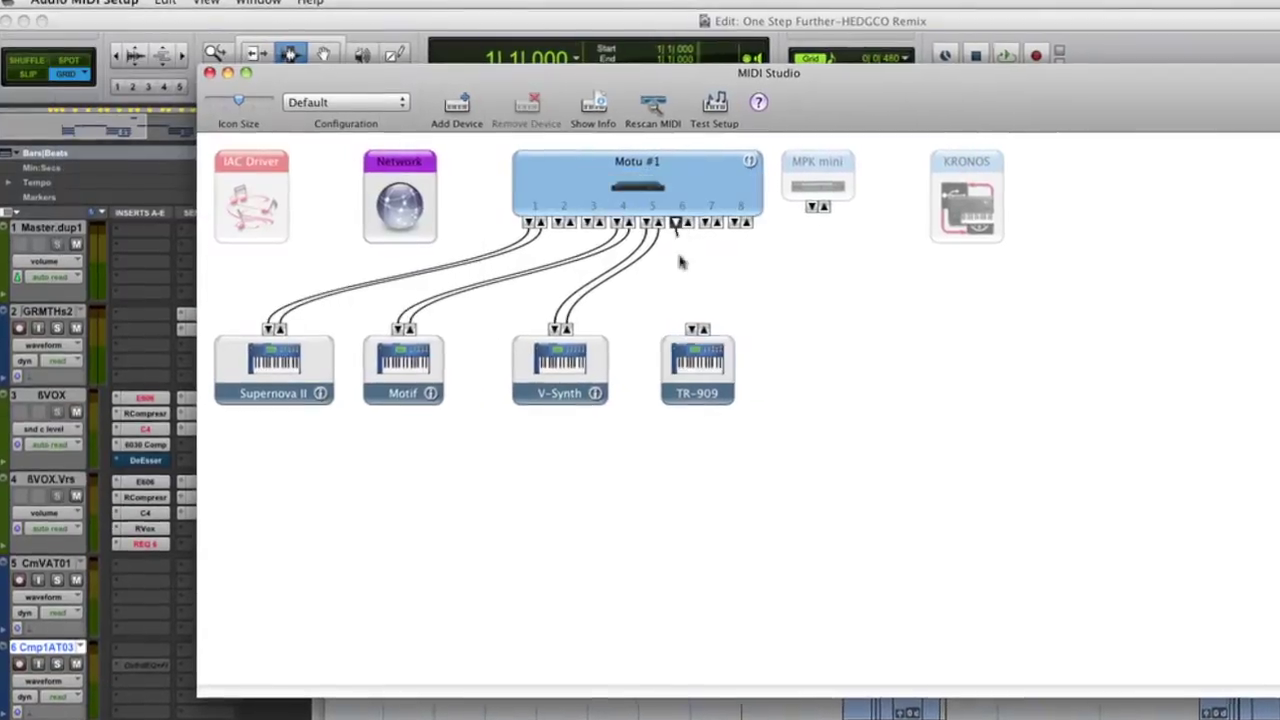
{"action": "left_click_drag", "start_coordinate": [679, 262], "coordinate": [697, 328]}
Step: Add a Kronos device receiving MIDI beat clock and cable it to Motu port 7
{"action": "left_click", "coordinate": [456, 102]}
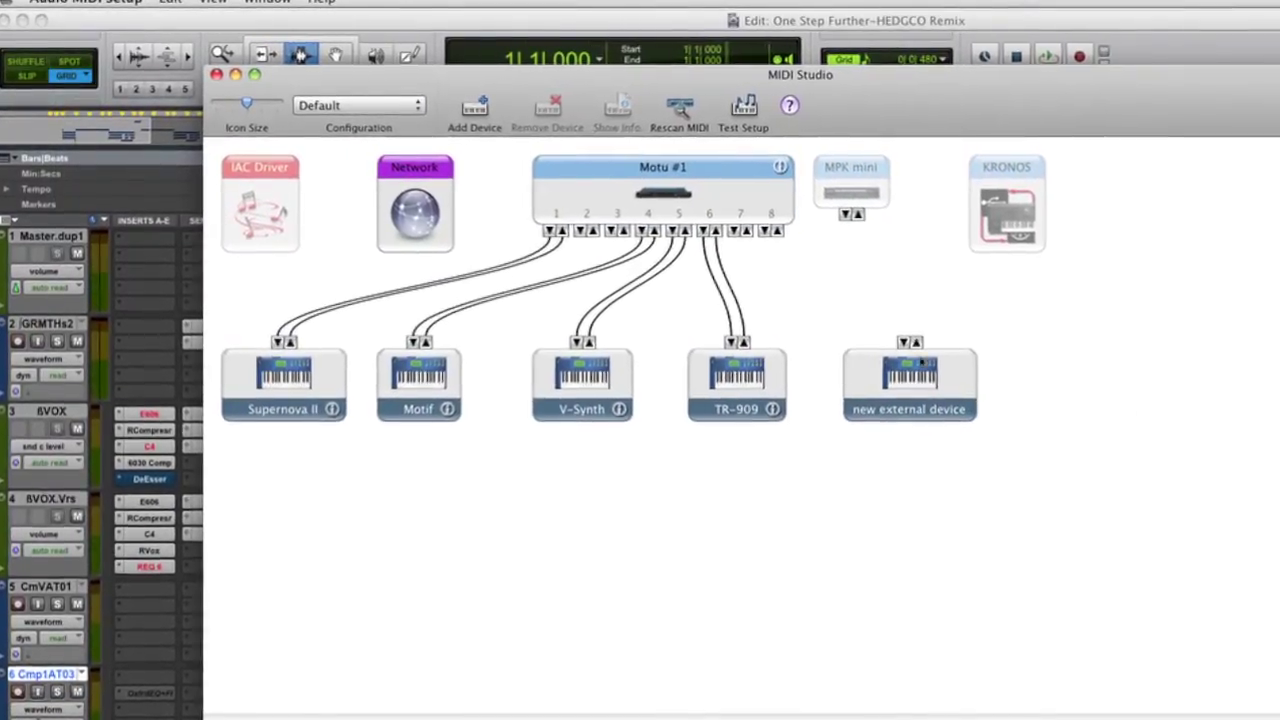
{"action": "double_click", "coordinate": [912, 375]}
{"action": "type", "text": "Kronos"}
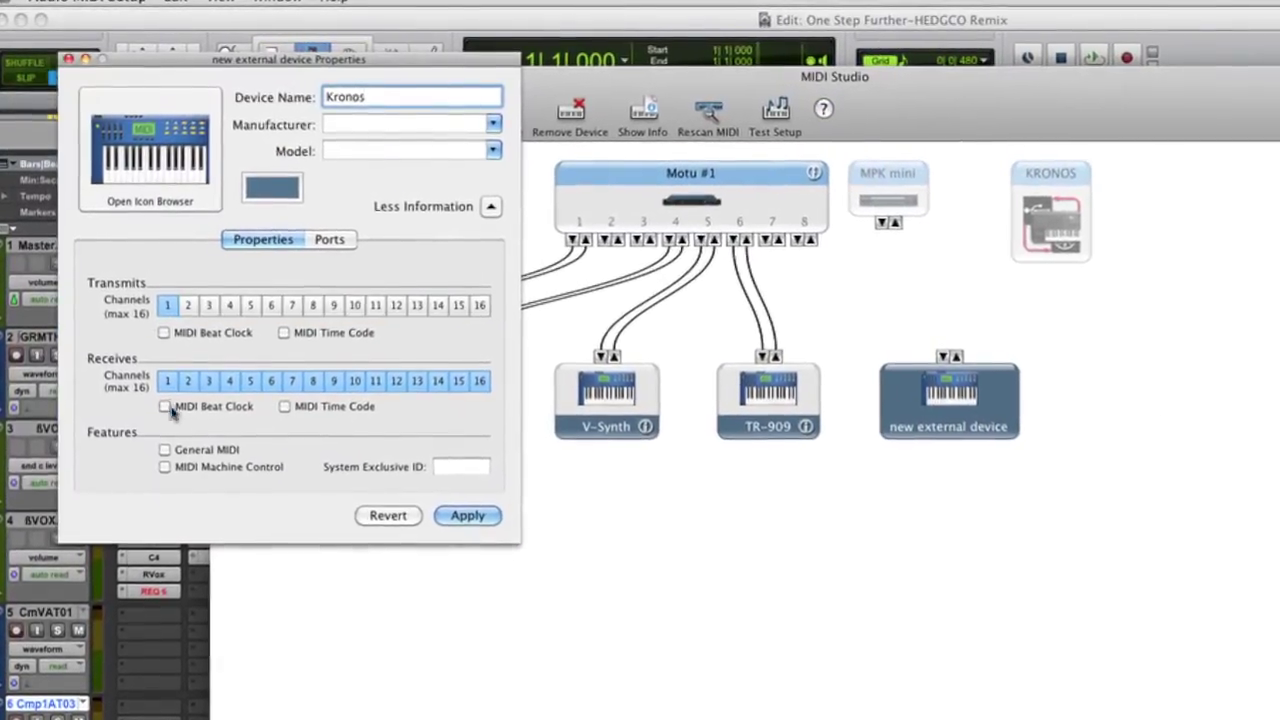
{"action": "left_click", "coordinate": [165, 407]}
{"action": "left_click", "coordinate": [467, 515]}
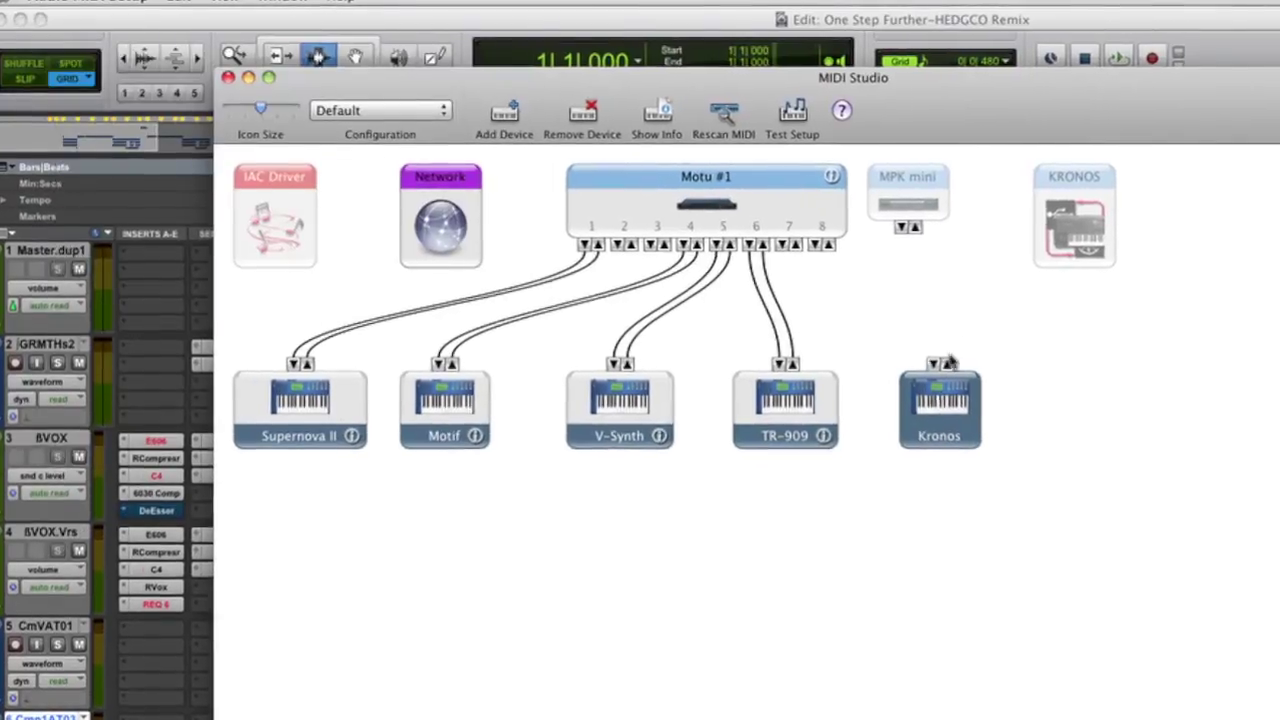
{"action": "left_click_drag", "start_coordinate": [783, 251], "coordinate": [963, 363]}
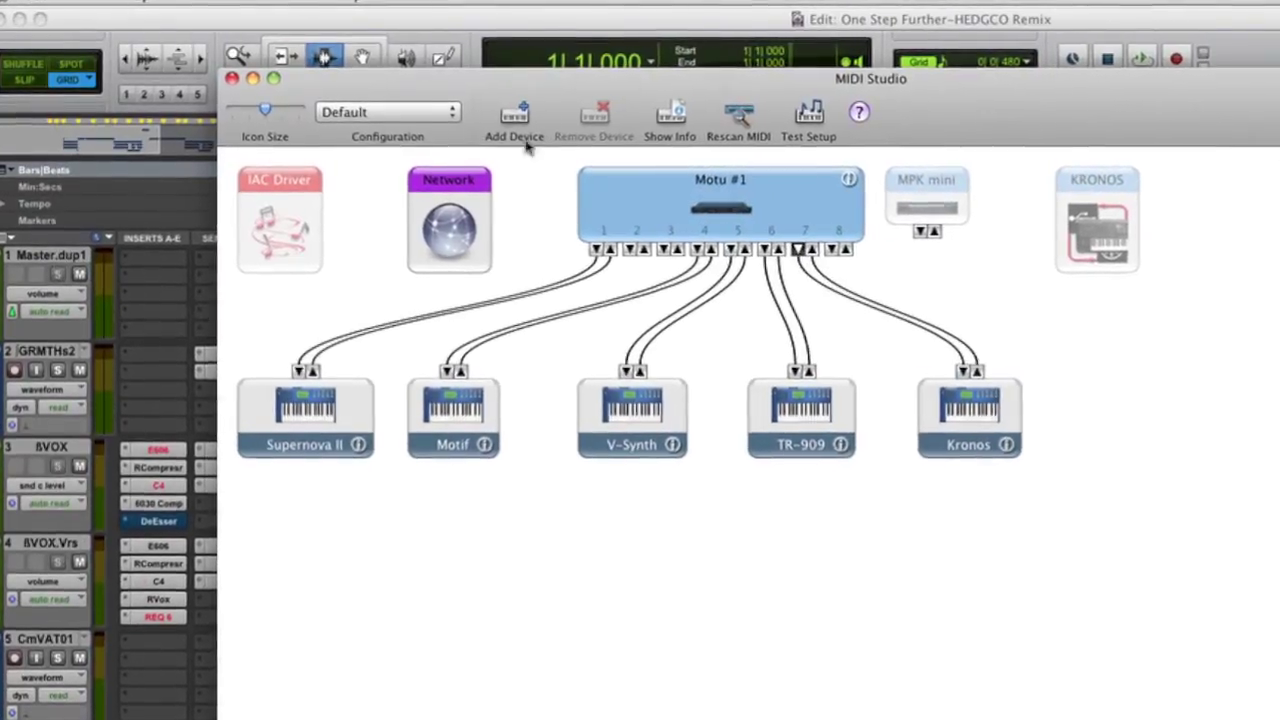
Step: Add a TD-20X device receiving only channel 10, no transmit, cabled to Motu port 8
{"action": "left_click", "coordinate": [514, 120]}
{"action": "double_click", "coordinate": [1143, 405]}
{"action": "type", "text": "TD-20X"}
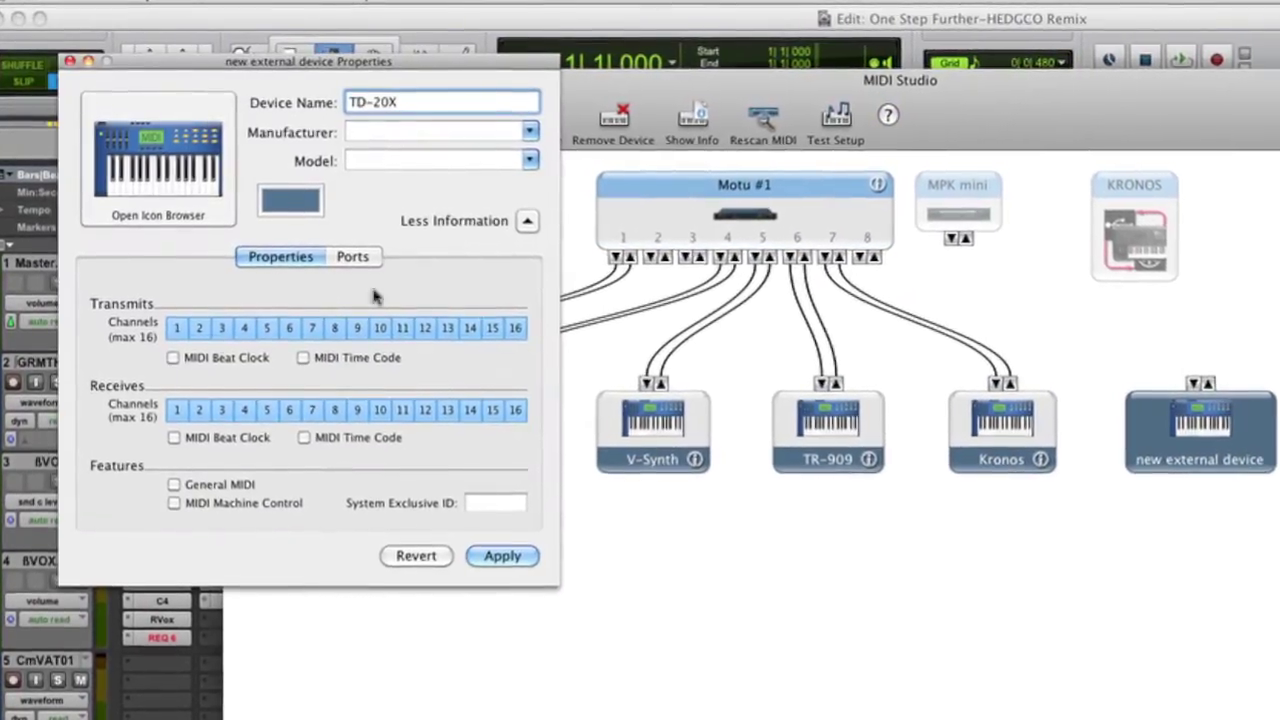
{"action": "left_click_drag", "start_coordinate": [176, 328], "coordinate": [515, 328]}
{"action": "left_click_drag", "start_coordinate": [176, 410], "coordinate": [515, 410]}
{"action": "left_click", "coordinate": [380, 410]}
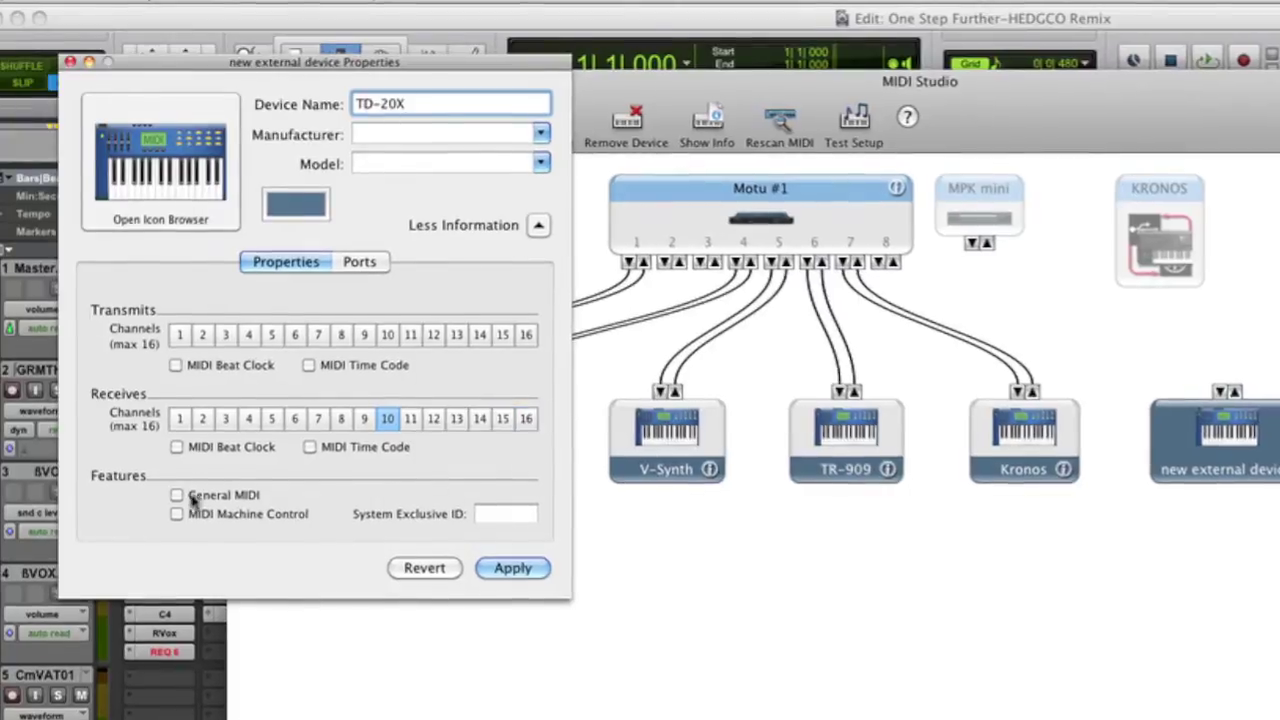
{"action": "left_click", "coordinate": [510, 568]}
{"action": "left_click", "coordinate": [70, 62]}
{"action": "left_click_drag", "start_coordinate": [886, 263], "coordinate": [1210, 395]}
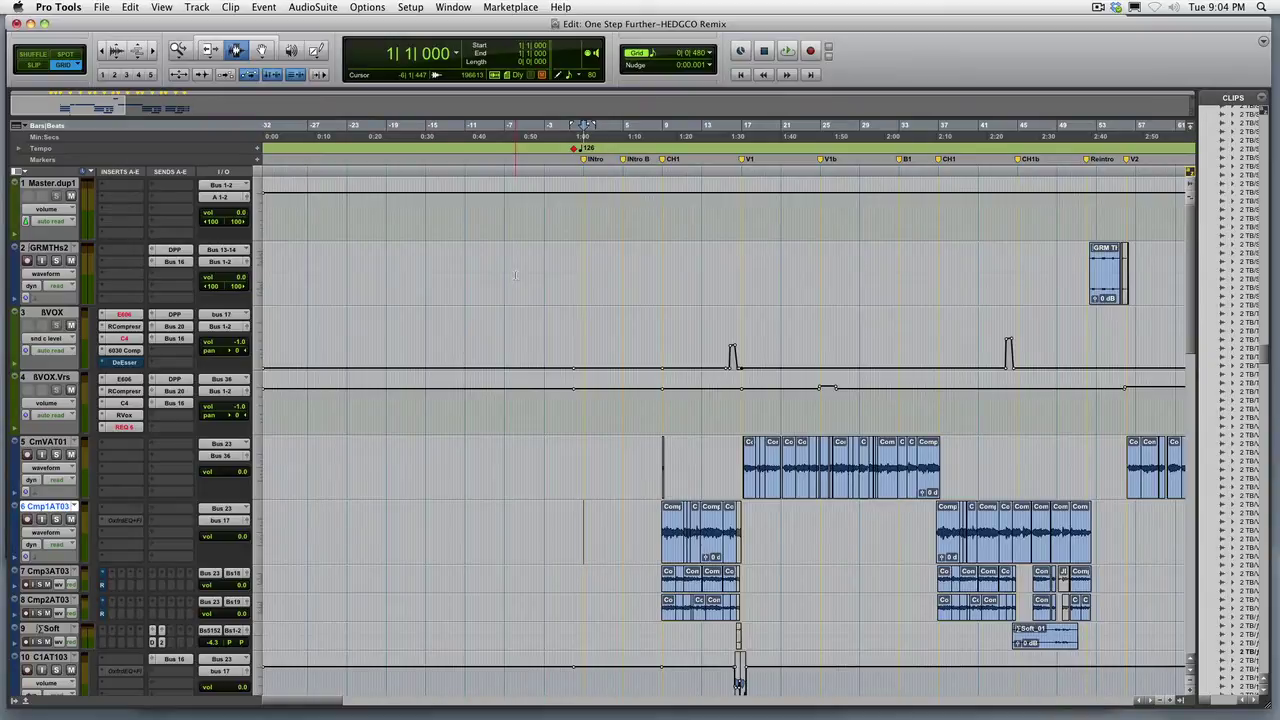
Step: Create 6 stereo Aux Input tracks, Aux 1 through Aux 6
{"action": "key", "text": "super+shift+n"}
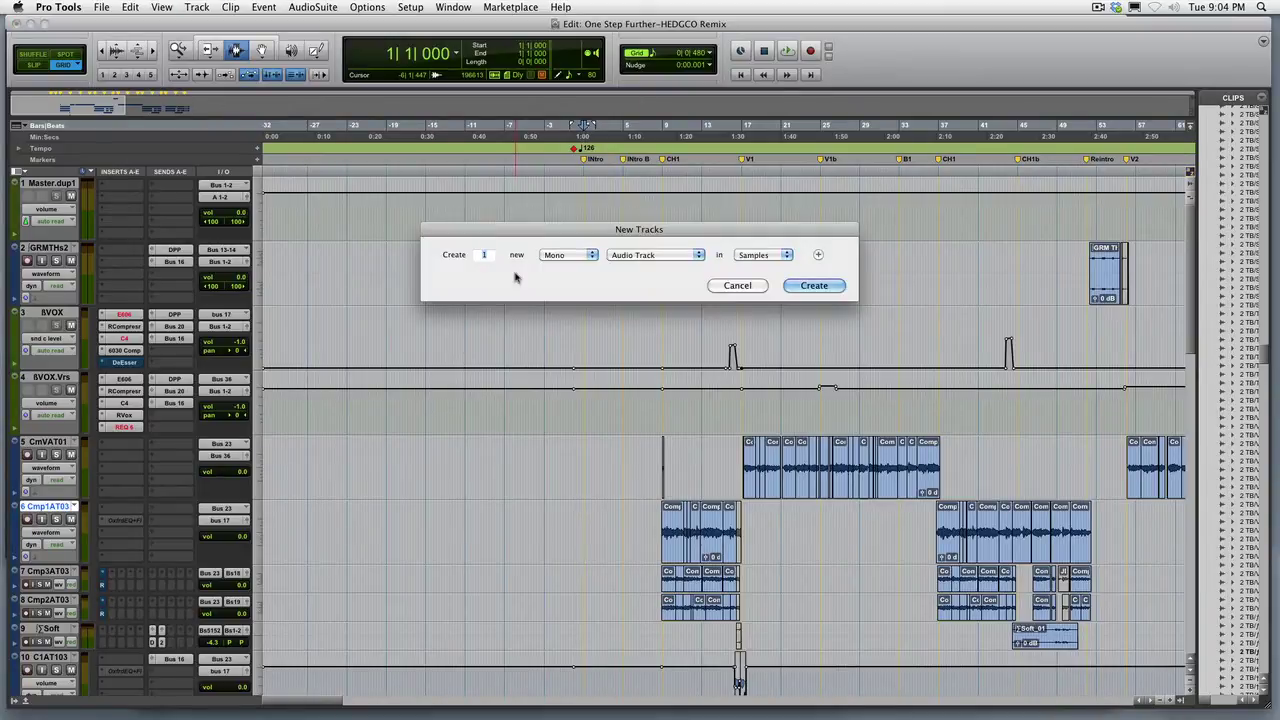
{"action": "left_click", "coordinate": [571, 257]}
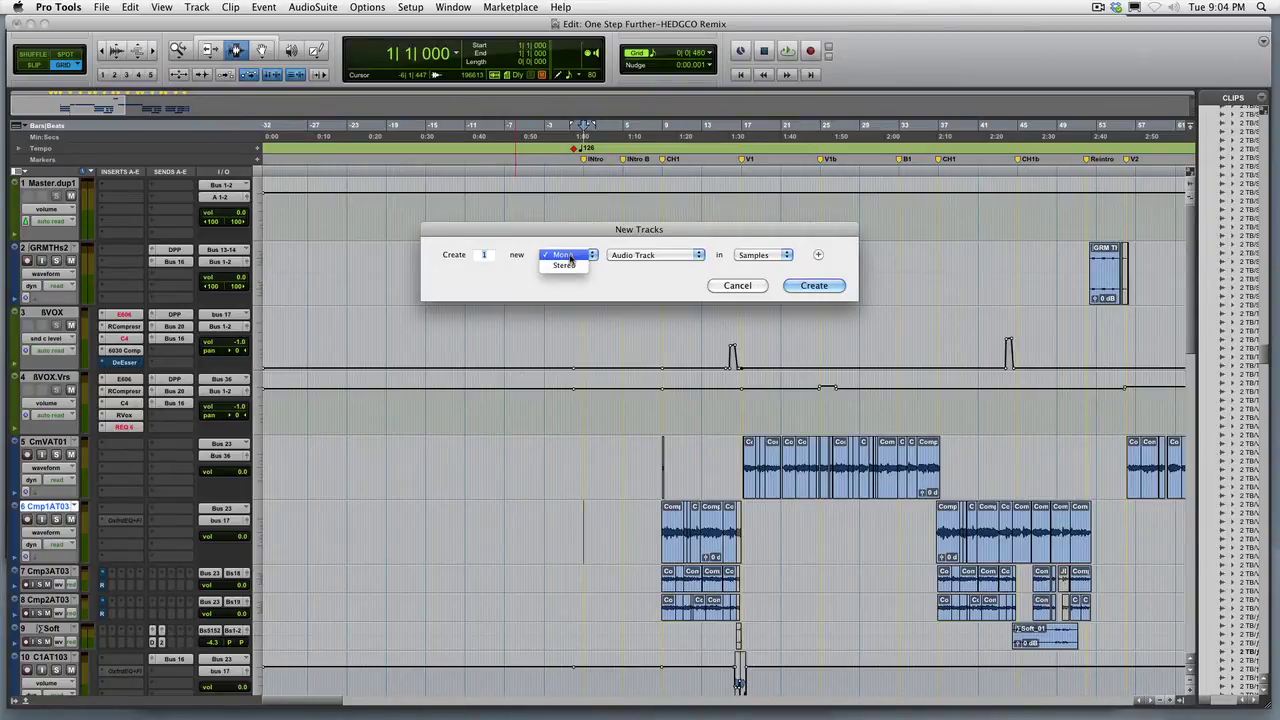
{"action": "left_click", "coordinate": [564, 265]}
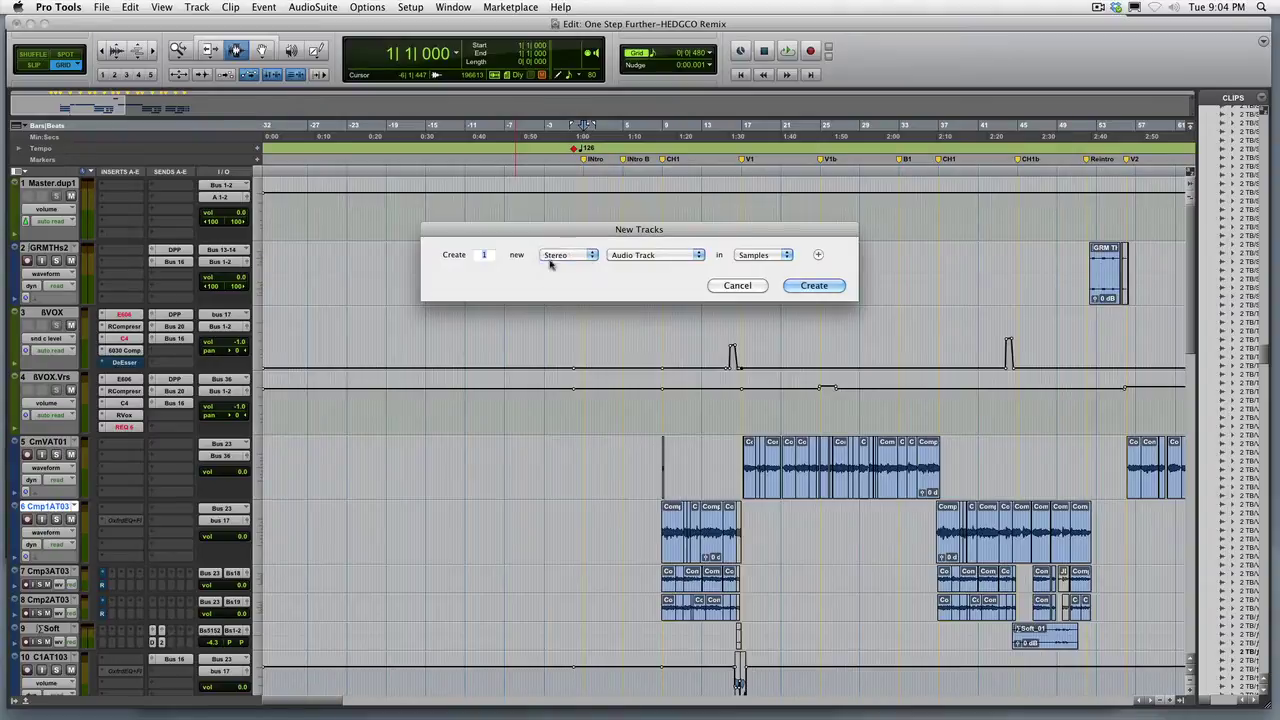
{"action": "type", "text": "6"}
{"action": "left_click", "coordinate": [622, 254]}
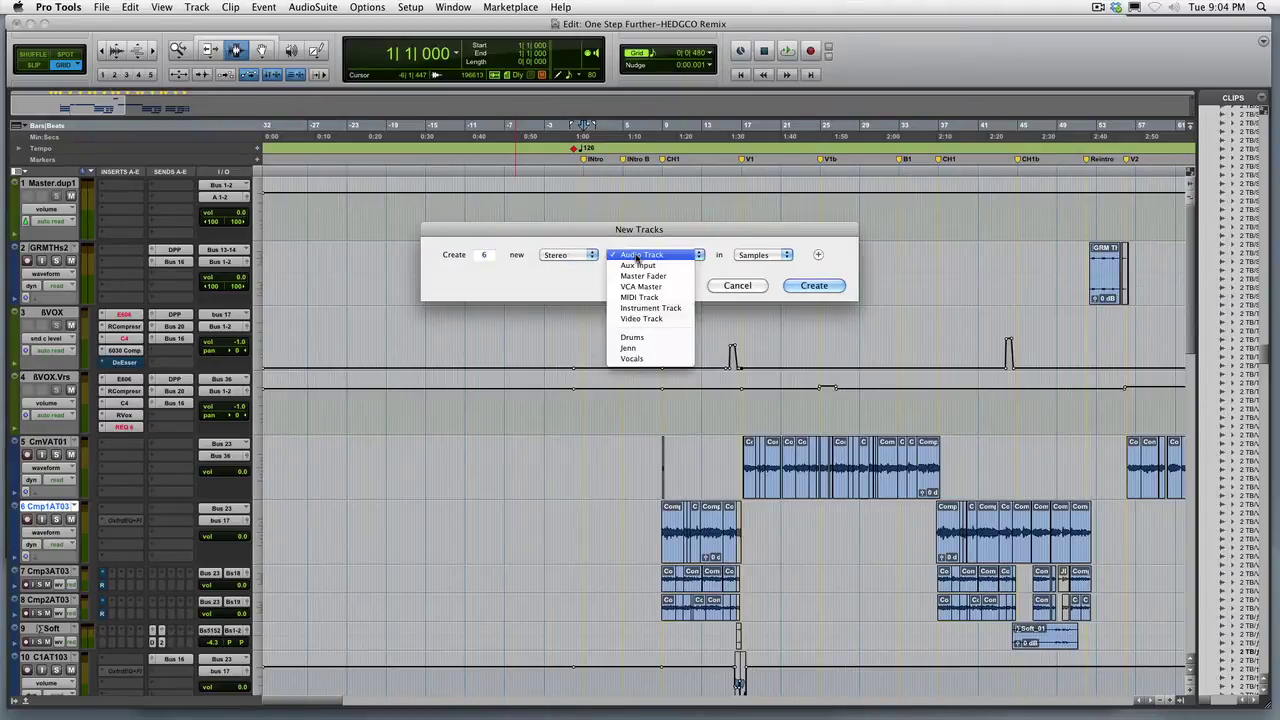
{"action": "left_click", "coordinate": [625, 267]}
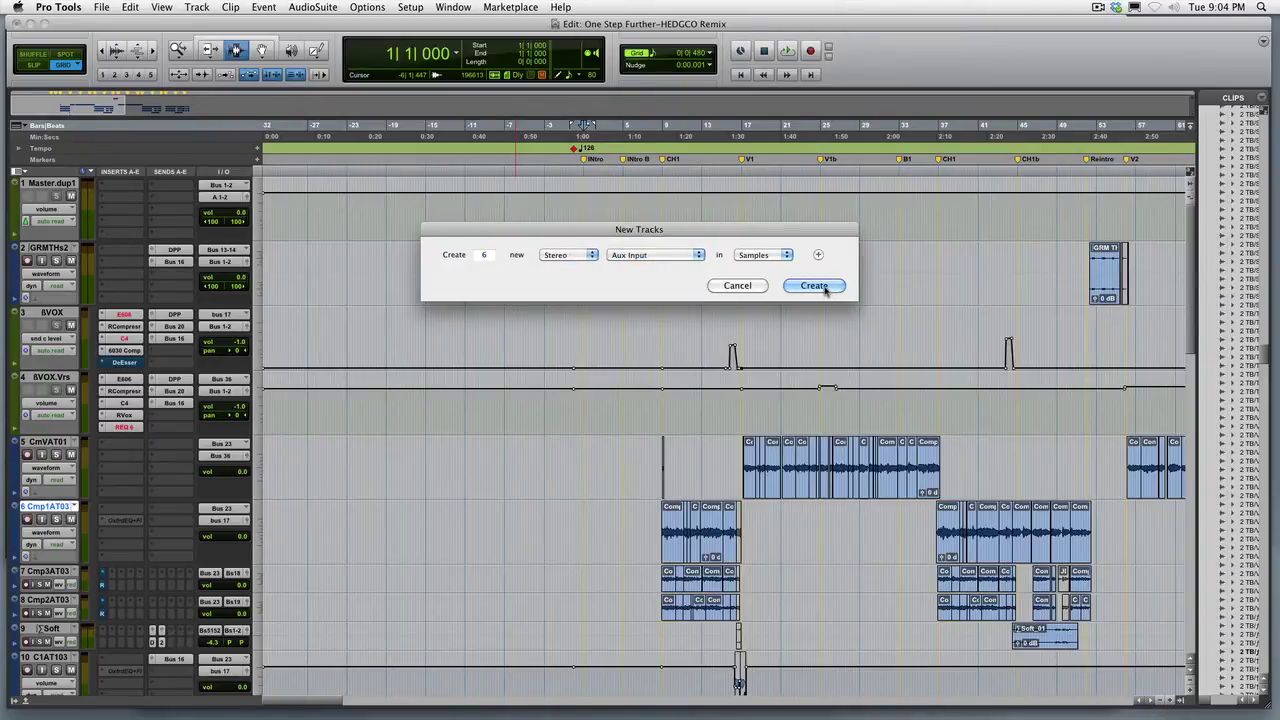
{"action": "left_click", "coordinate": [826, 287]}
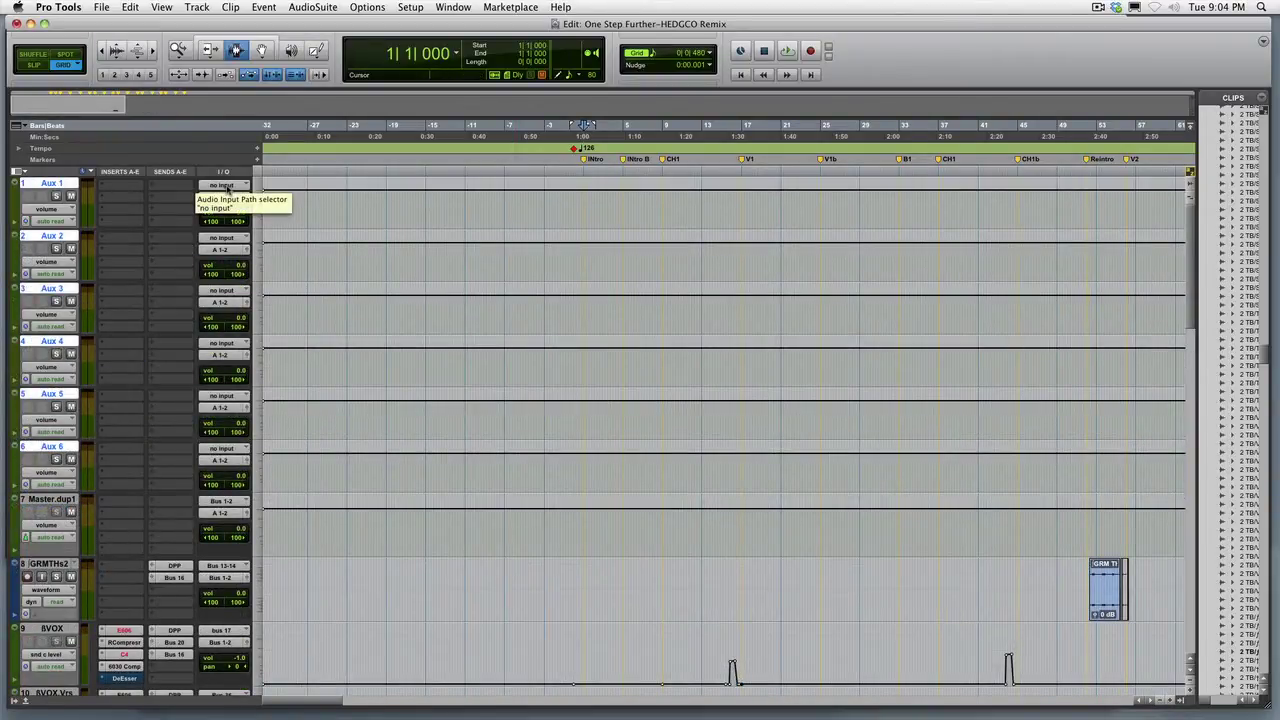
Step: Feed Aux 1 from the Motif input and Aux 2 from V-Synth, then begin setting Aux 3's input
{"action": "left_click", "coordinate": [228, 187]}
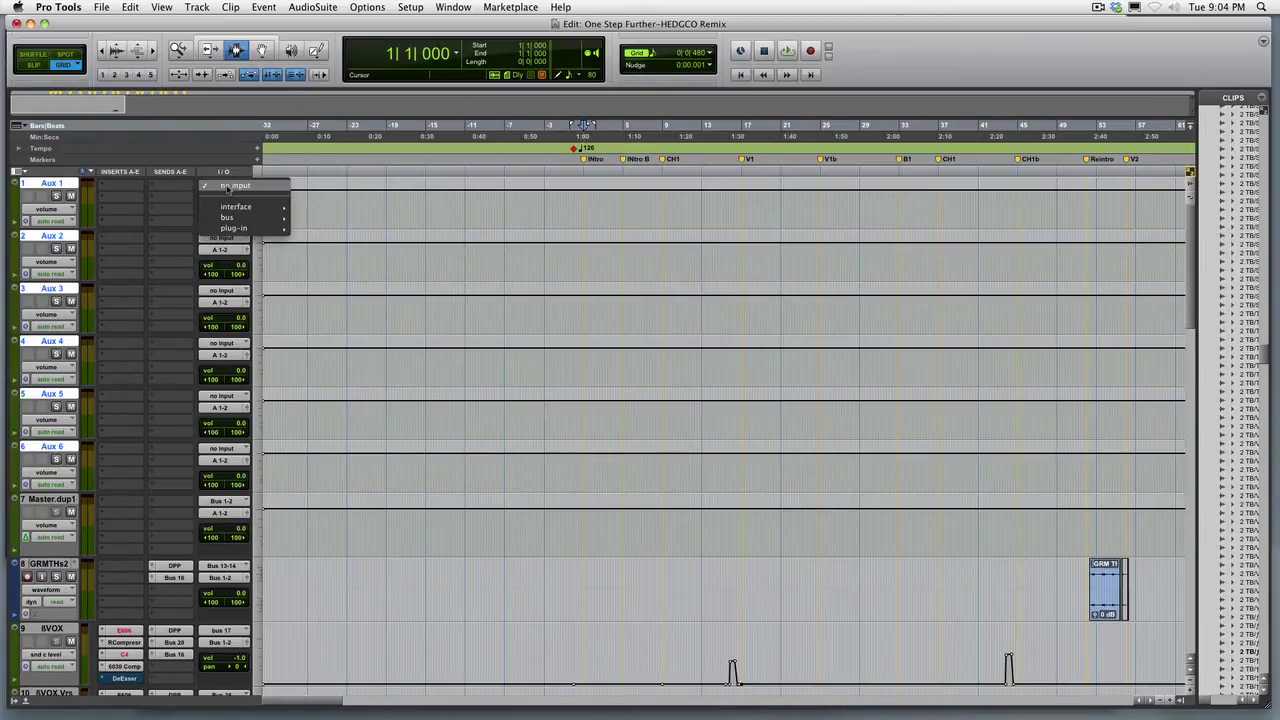
{"action": "mouse_move", "coordinate": [240, 207]}
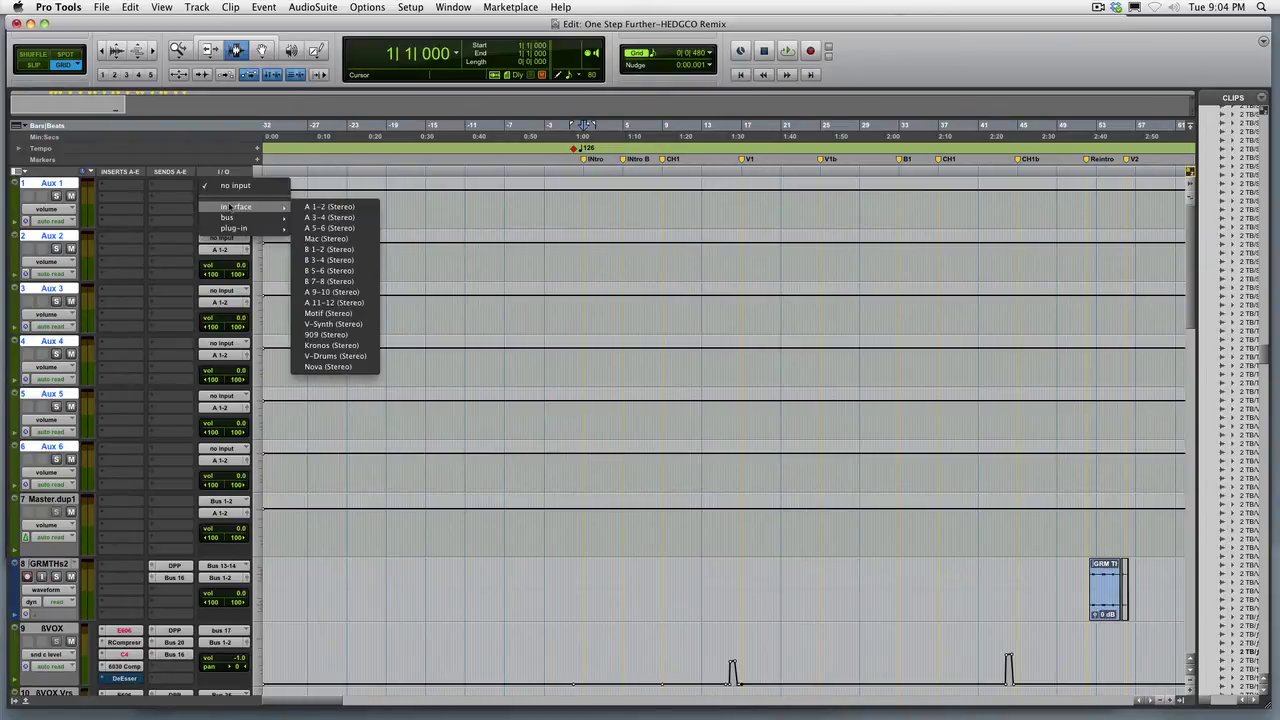
{"action": "left_click", "coordinate": [365, 316]}
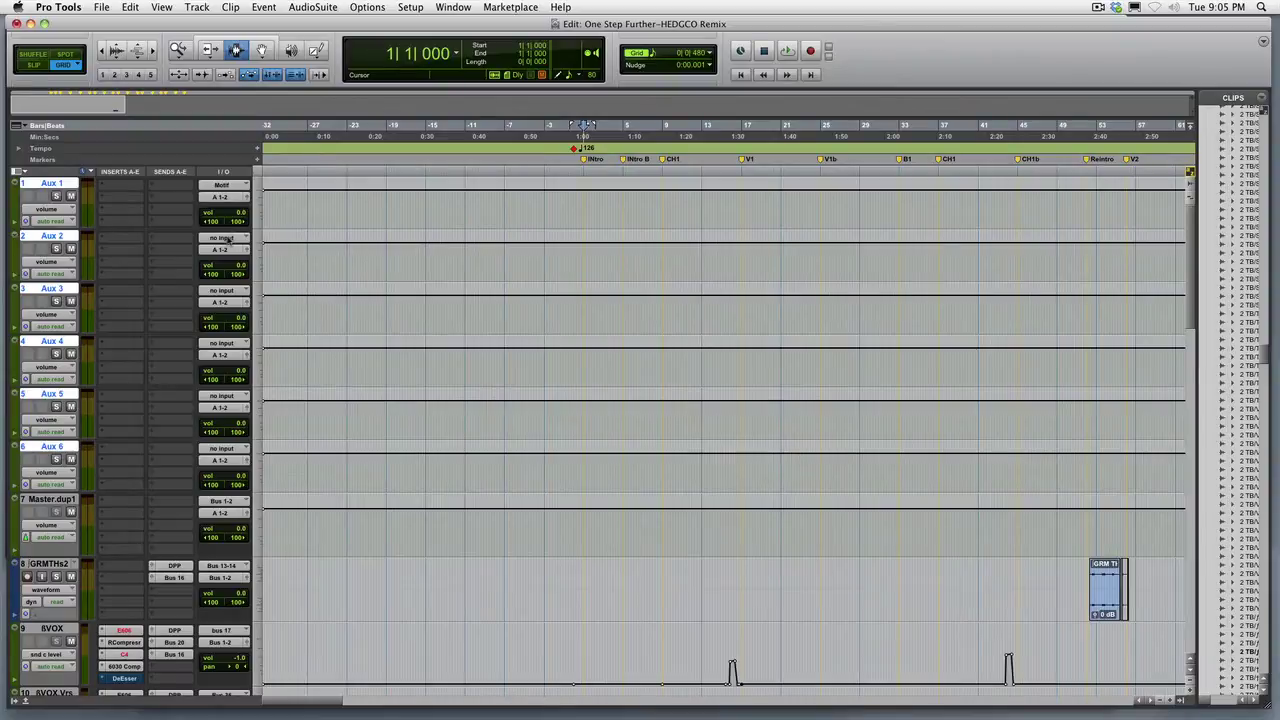
{"action": "left_click", "coordinate": [228, 238]}
{"action": "mouse_move", "coordinate": [236, 259]}
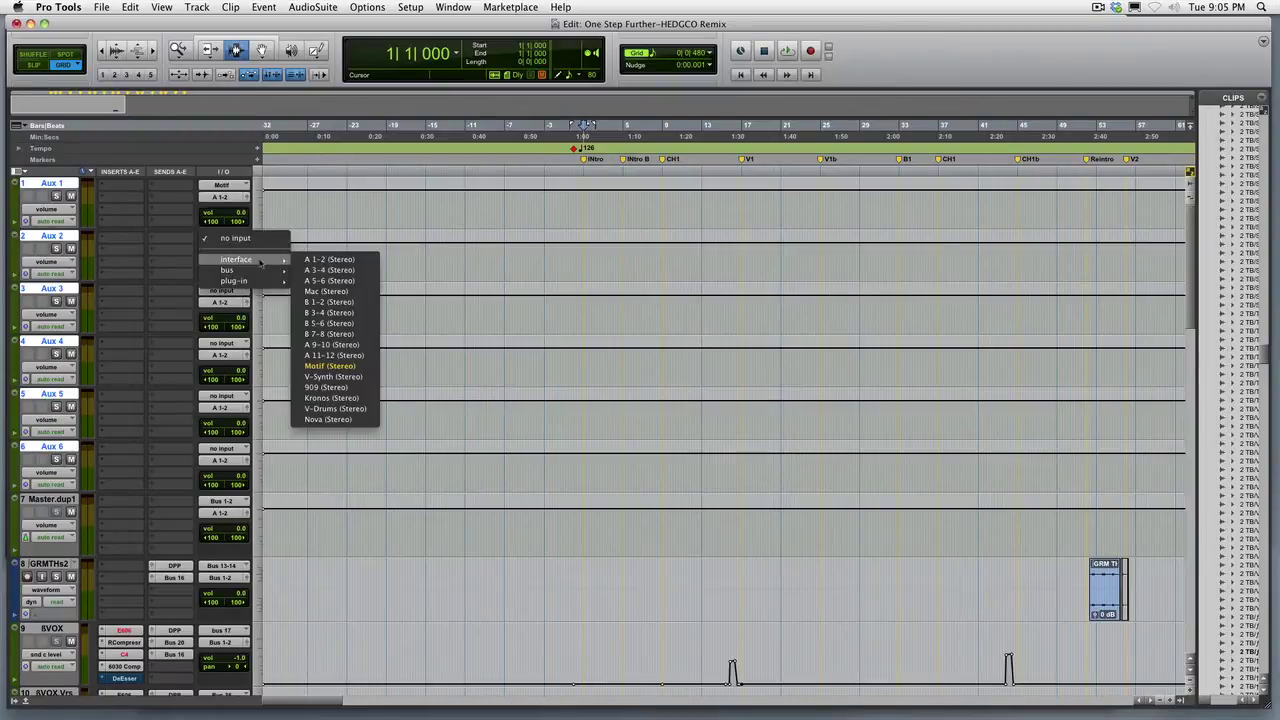
{"action": "left_click", "coordinate": [365, 376]}
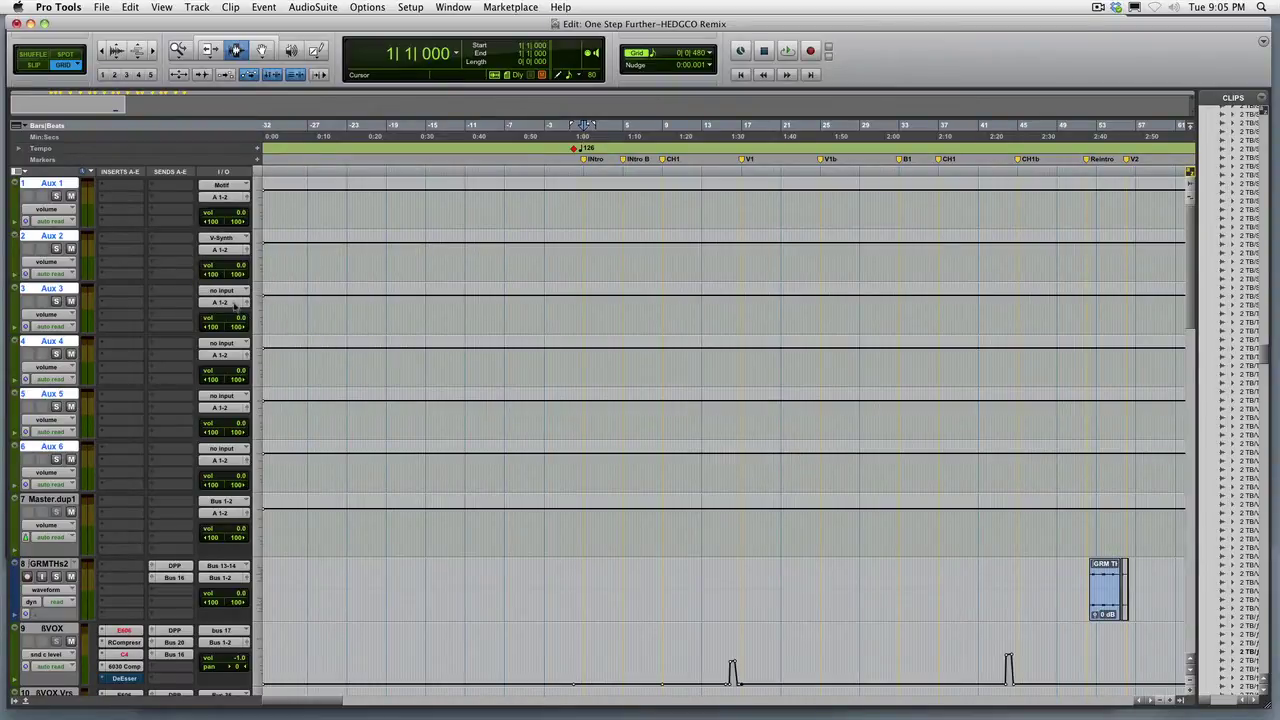
{"action": "left_click", "coordinate": [230, 296]}
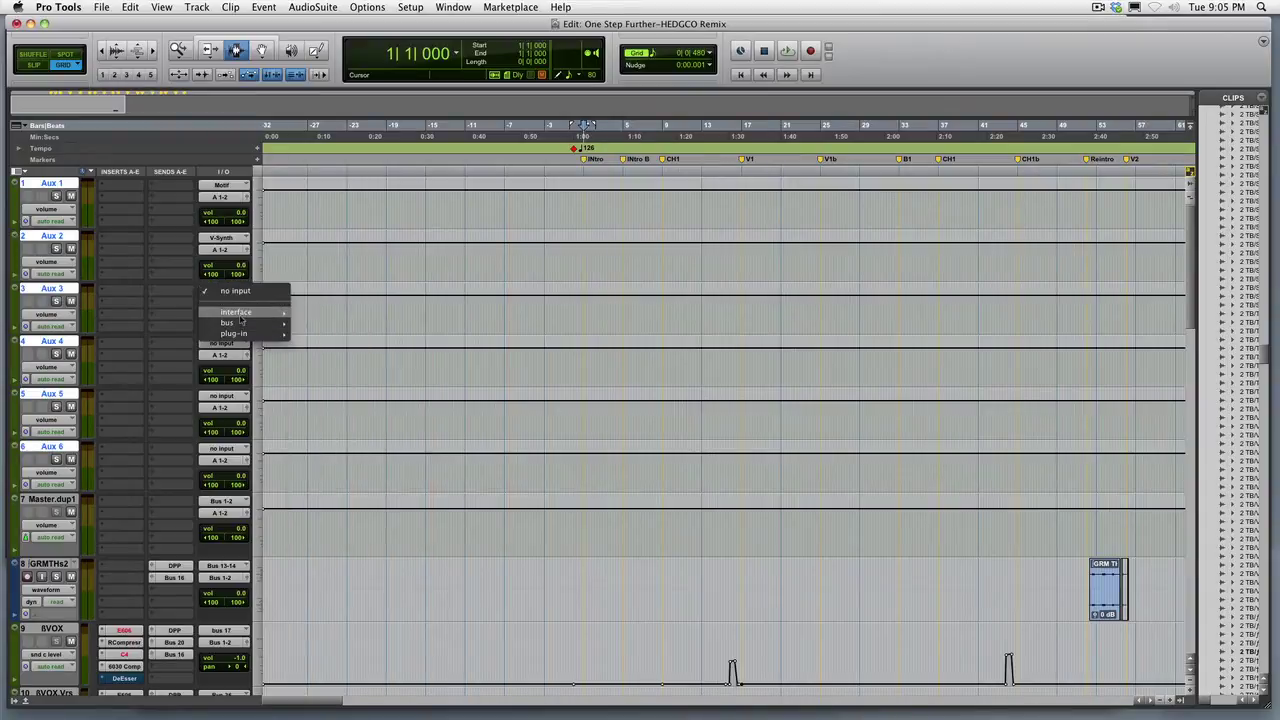
{"action": "mouse_move", "coordinate": [240, 312]}
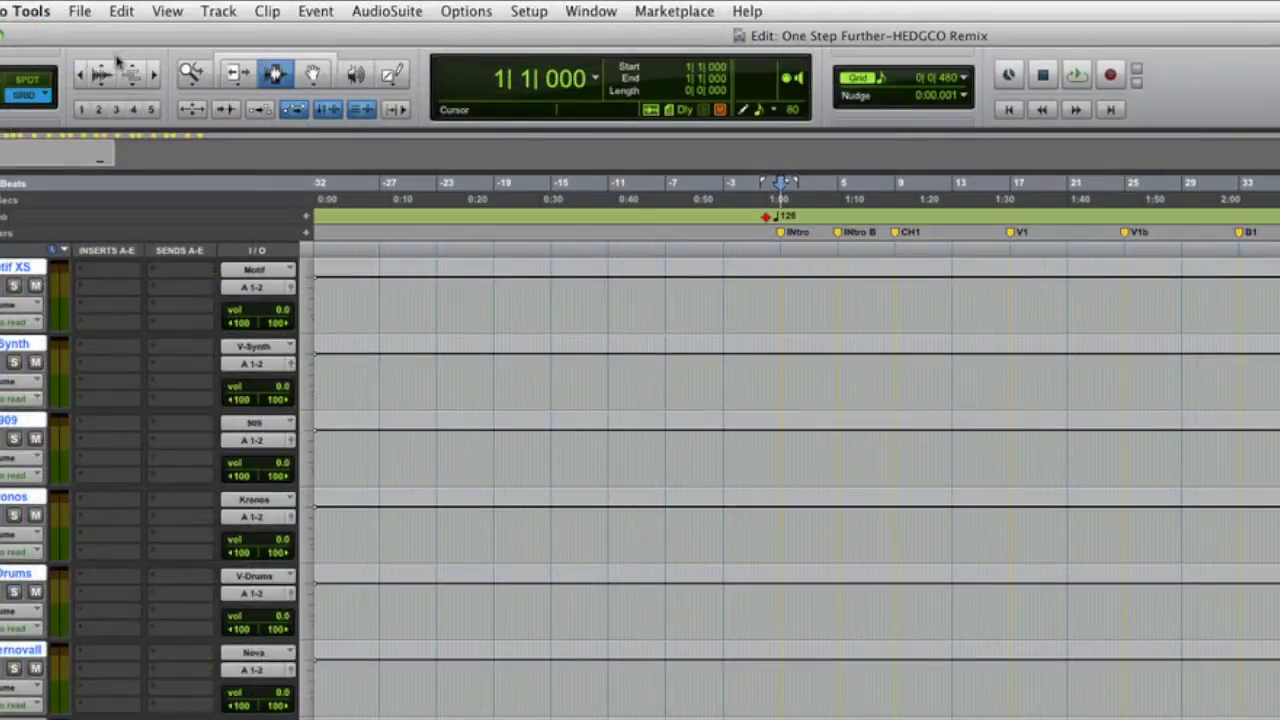
Step: Create a new MIDI track, MIDI 1, and bring up its MIDI input choices
{"action": "key", "text": "super+shift+n"}
{"action": "key", "text": "super+Down"}
{"action": "key", "text": "super+Down"}
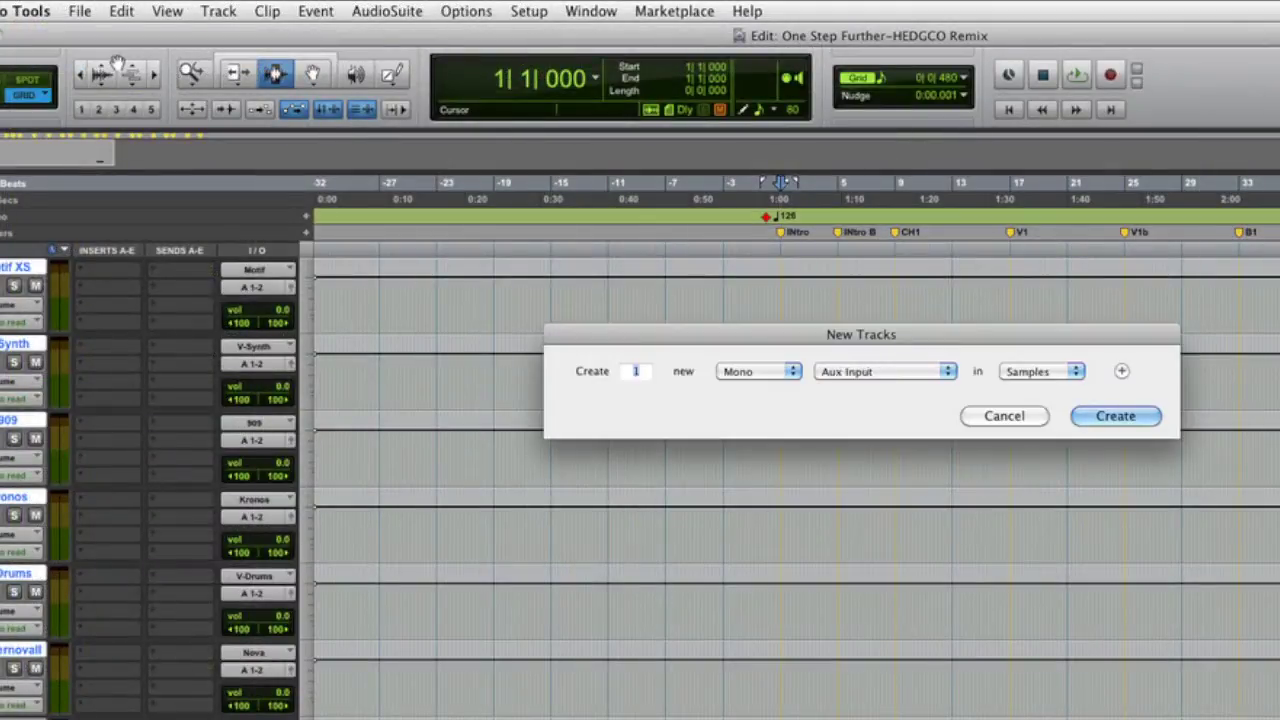
{"action": "key", "text": "super+Down"}
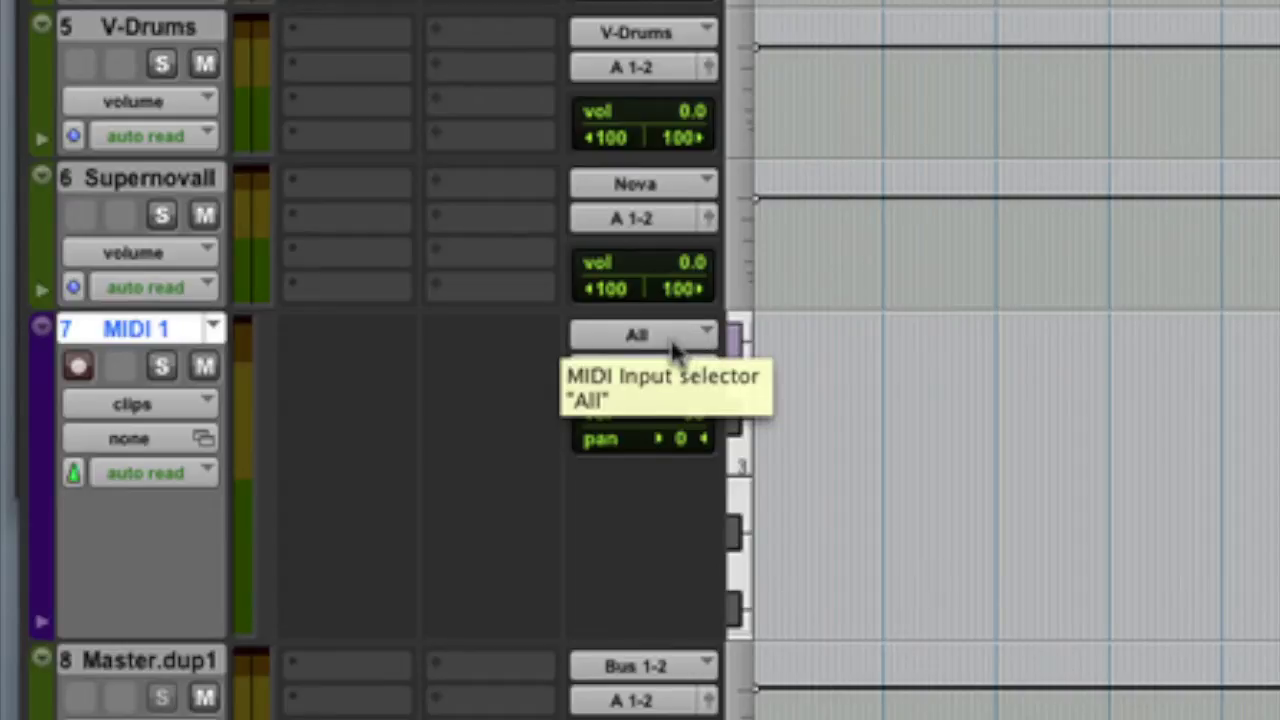
{"action": "left_click", "coordinate": [672, 340]}
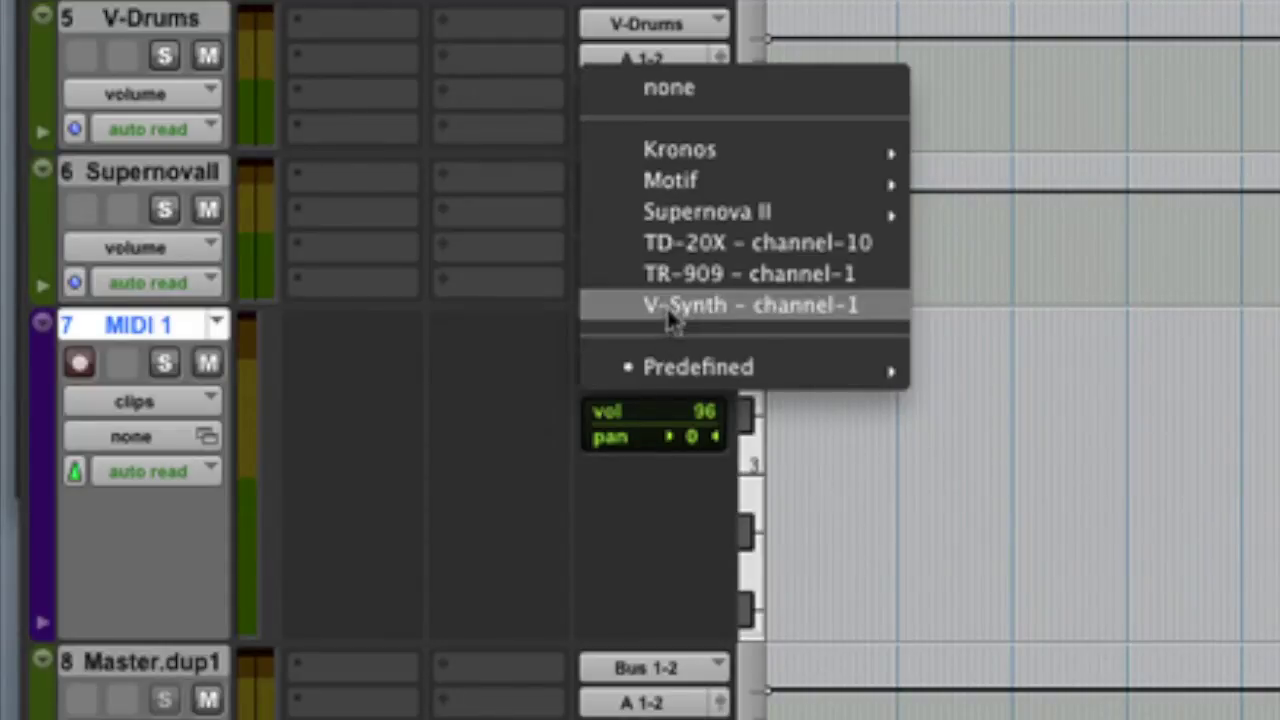
Step: Set MIDI 1's output to Kronos channel 1 in the output destination list
{"action": "mouse_move", "coordinate": [672, 232]}
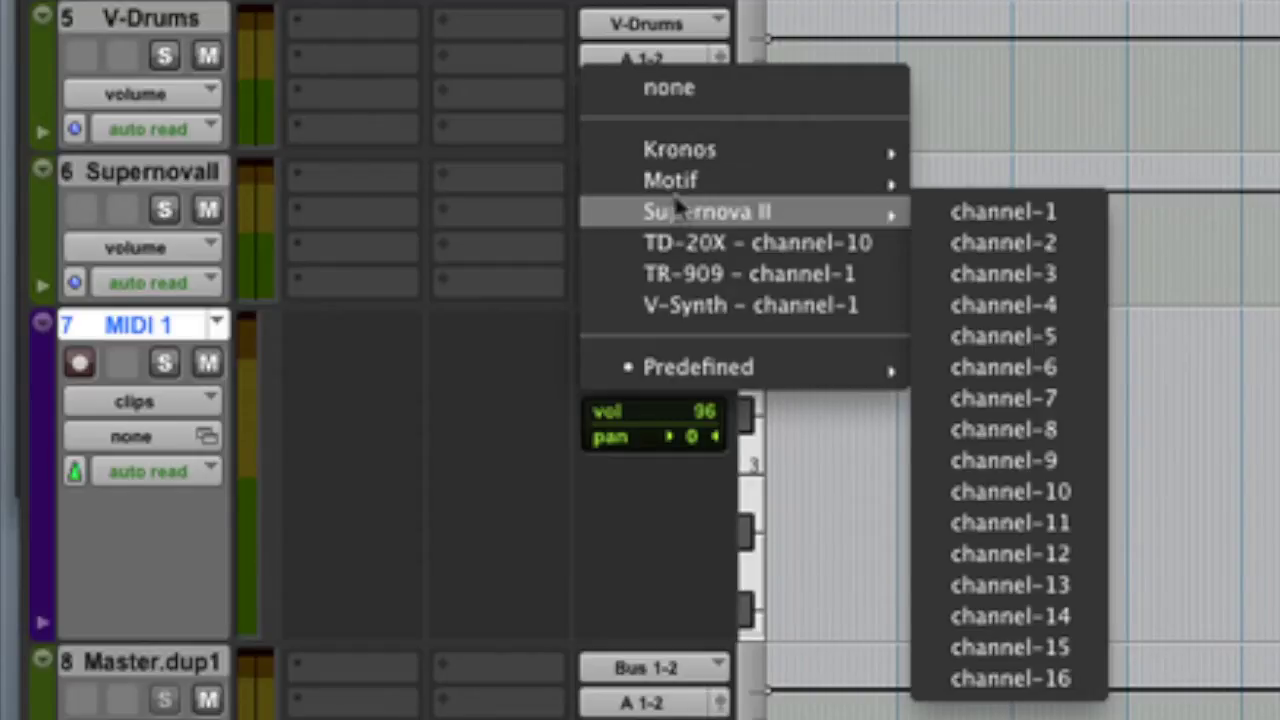
{"action": "mouse_move", "coordinate": [670, 154]}
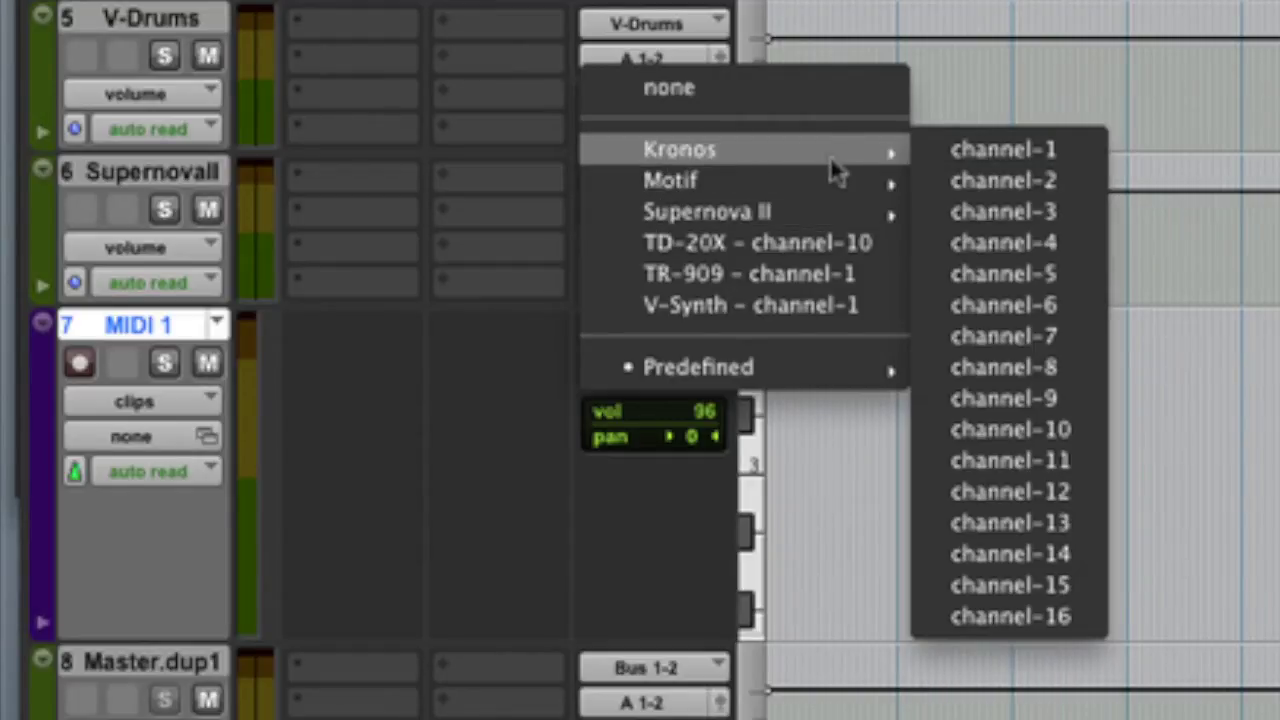
{"action": "left_click", "coordinate": [962, 156]}
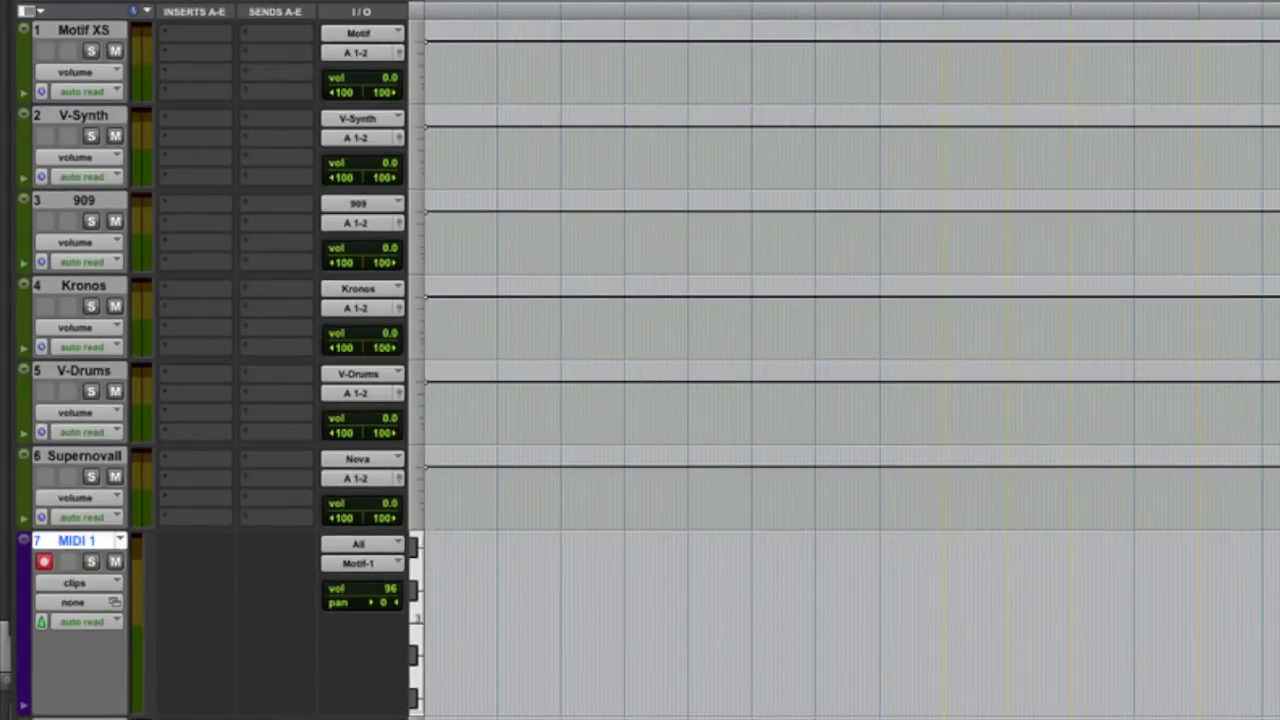
{"action": "left_click", "coordinate": [366, 566]}
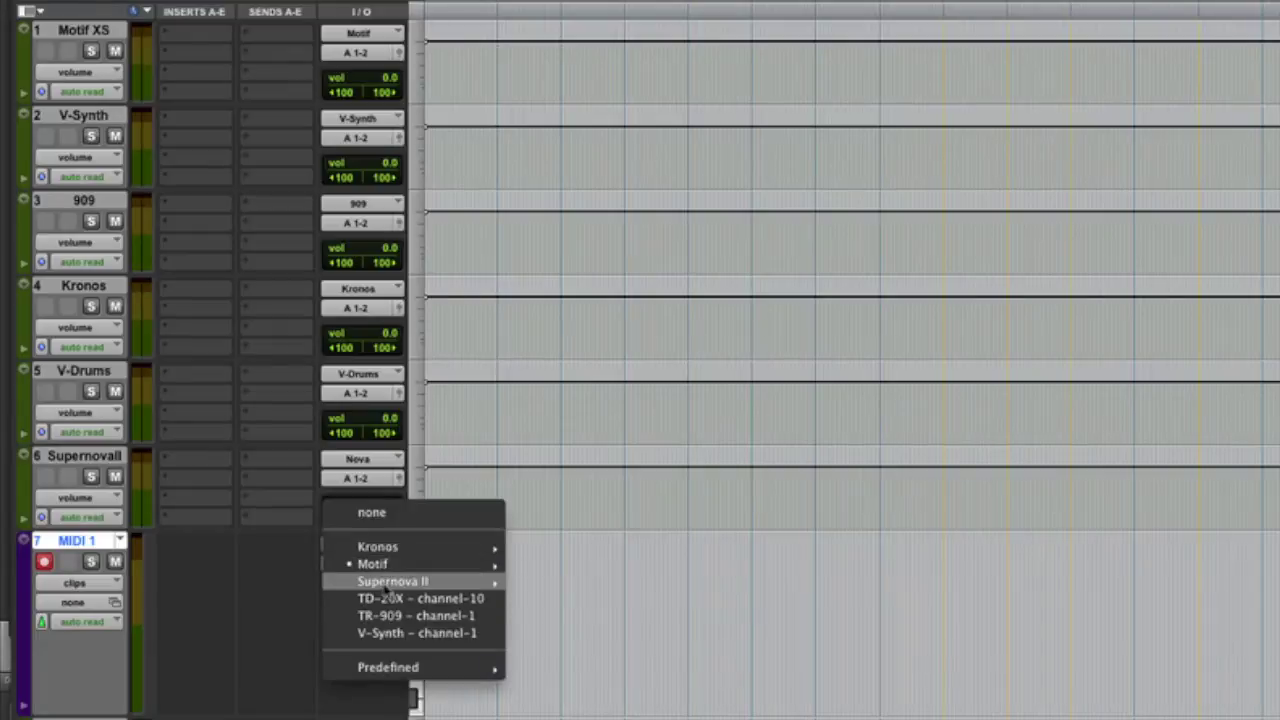
Step: Send MIDI 1's output to Supernova II channel 1, then to TR-909 channel 1
{"action": "mouse_move", "coordinate": [390, 582]}
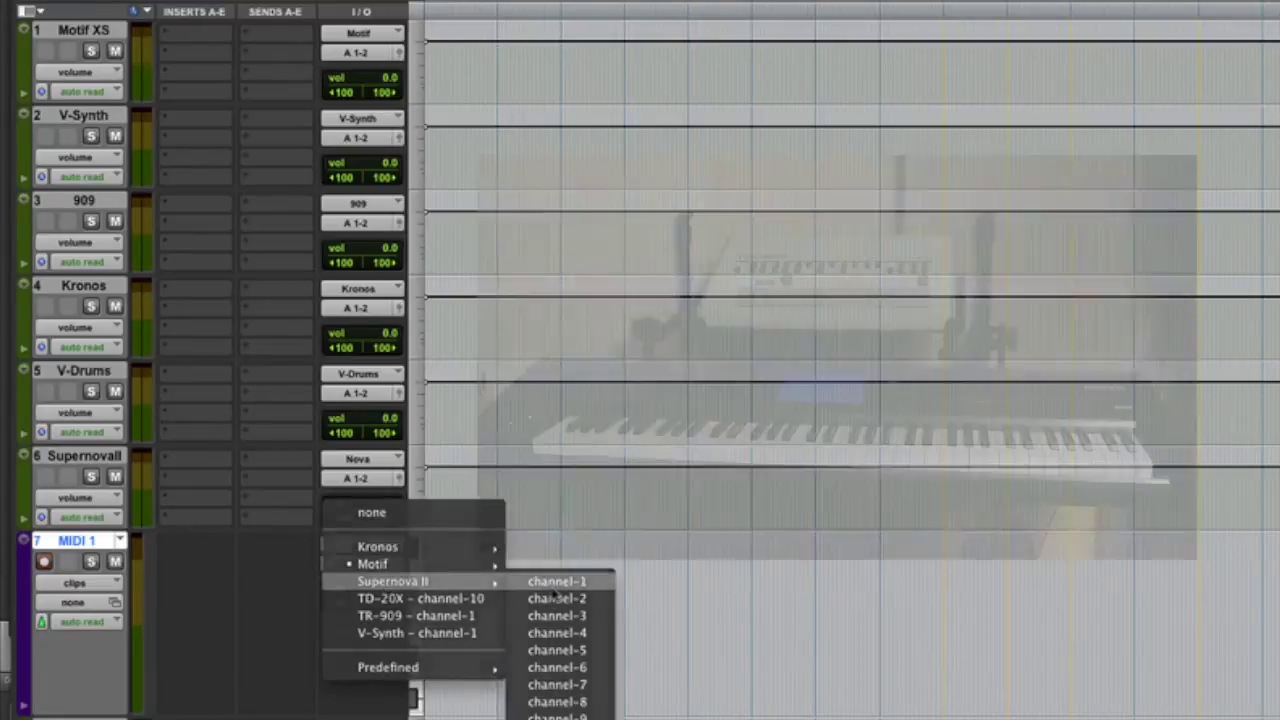
{"action": "left_click", "coordinate": [552, 588]}
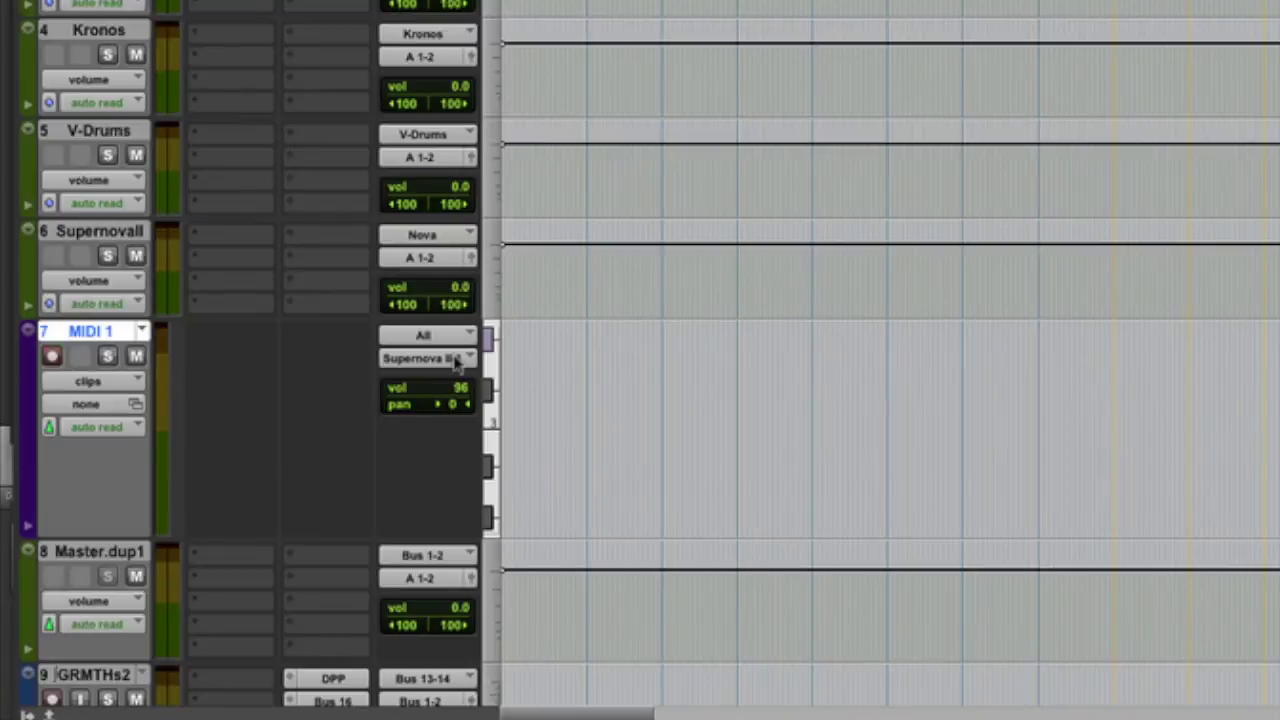
{"action": "left_click", "coordinate": [456, 360]}
{"action": "mouse_move", "coordinate": [480, 322]}
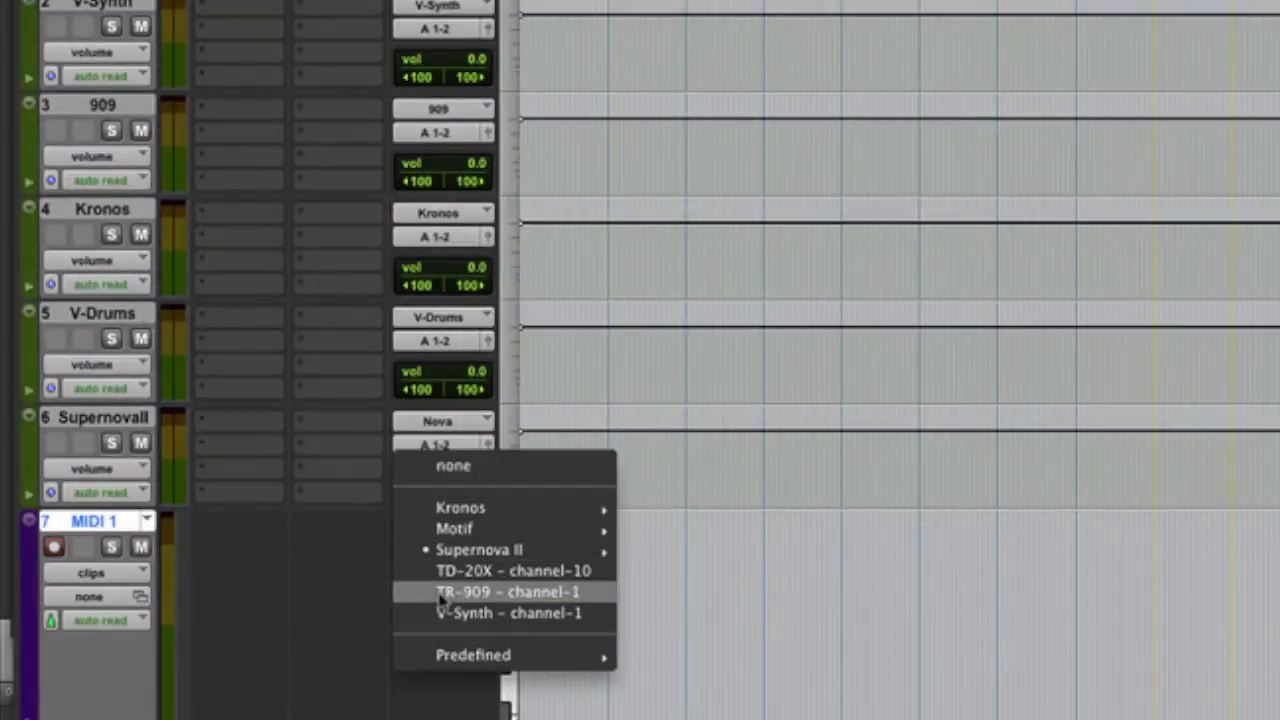
{"action": "left_click", "coordinate": [448, 597]}
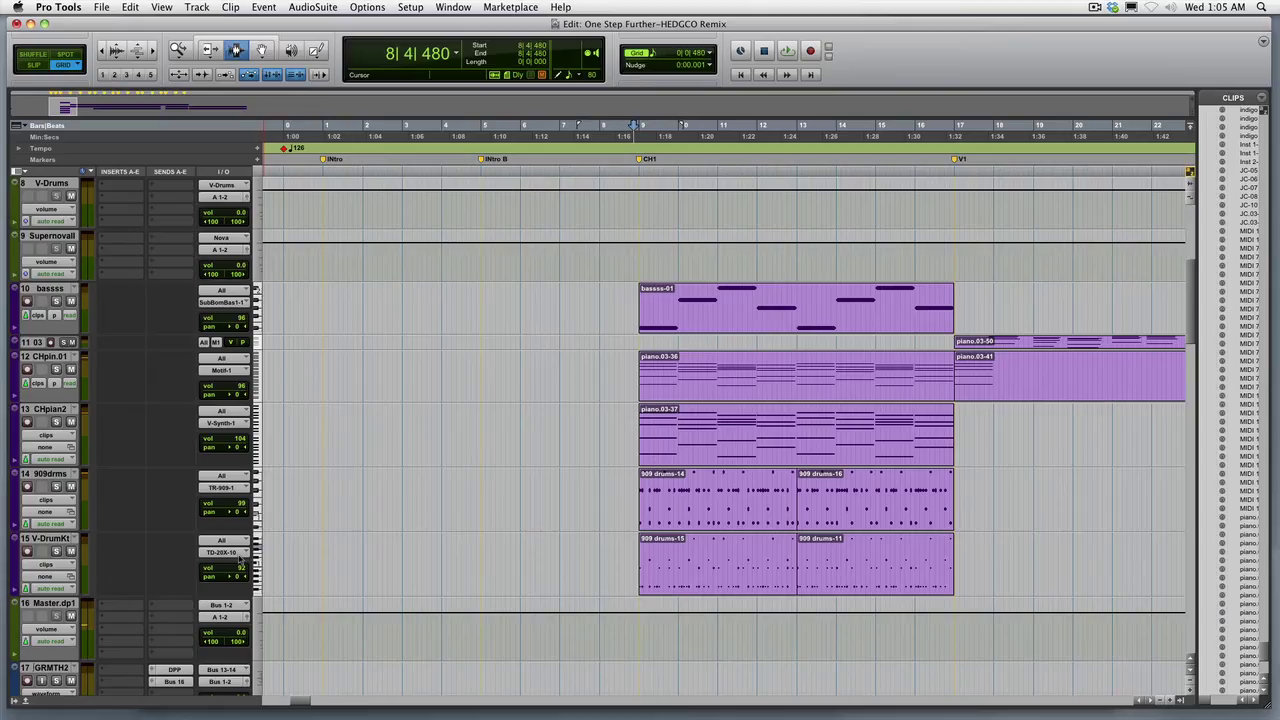
Step: Play back the remix arrangement while scrolling up the track list, then stop playback
{"action": "key", "text": "space"}
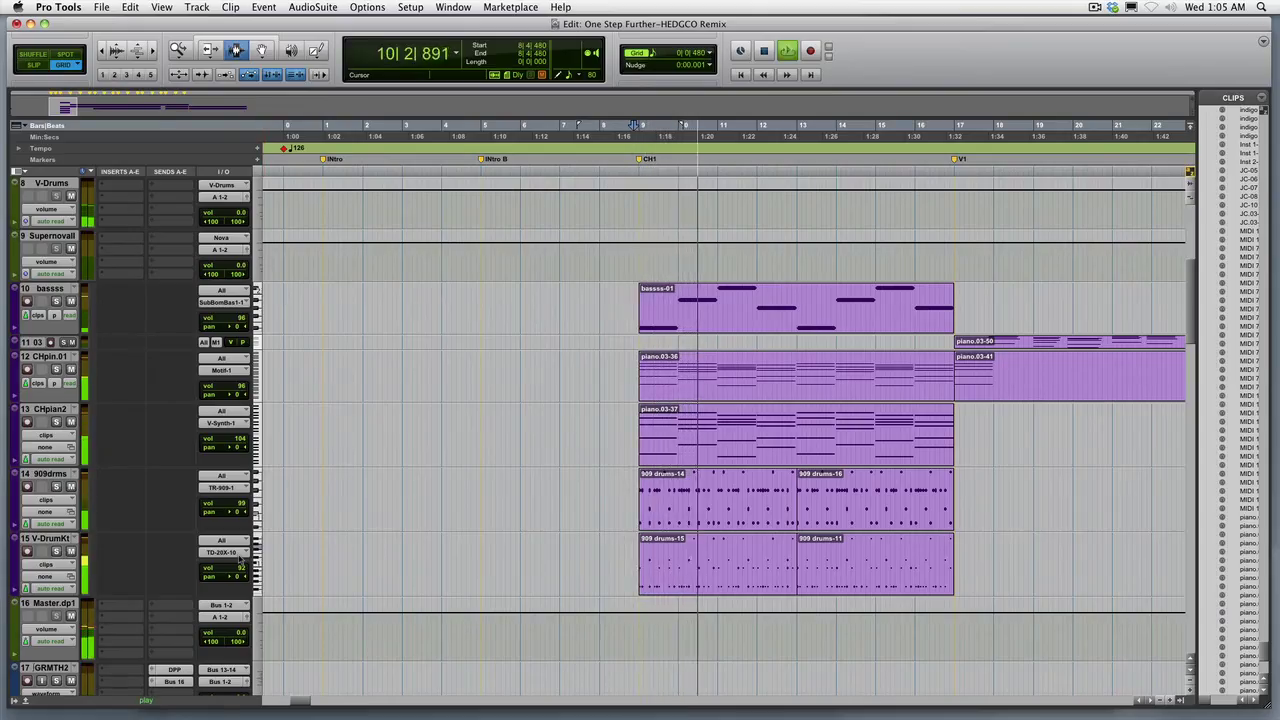
{"action": "scroll", "coordinate": [241, 565], "scroll_direction": "up", "scroll_amount": 5}
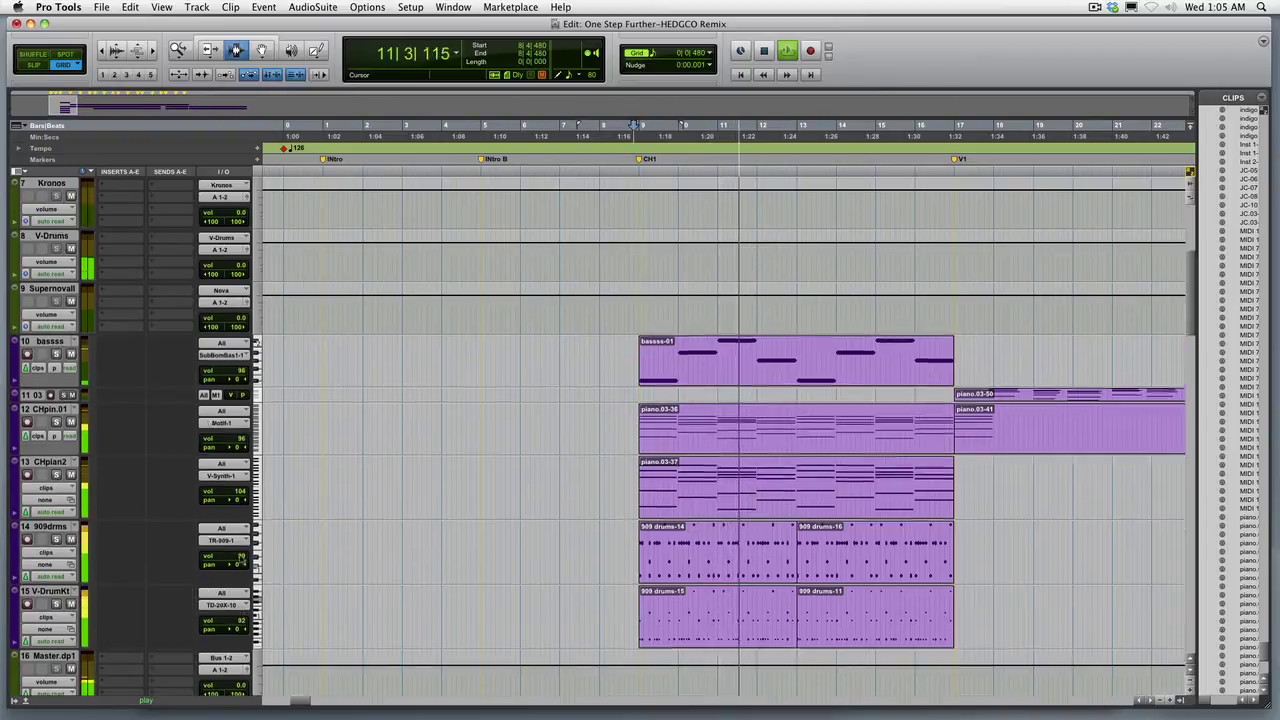
{"action": "scroll", "coordinate": [241, 563], "scroll_direction": "up", "scroll_amount": 3}
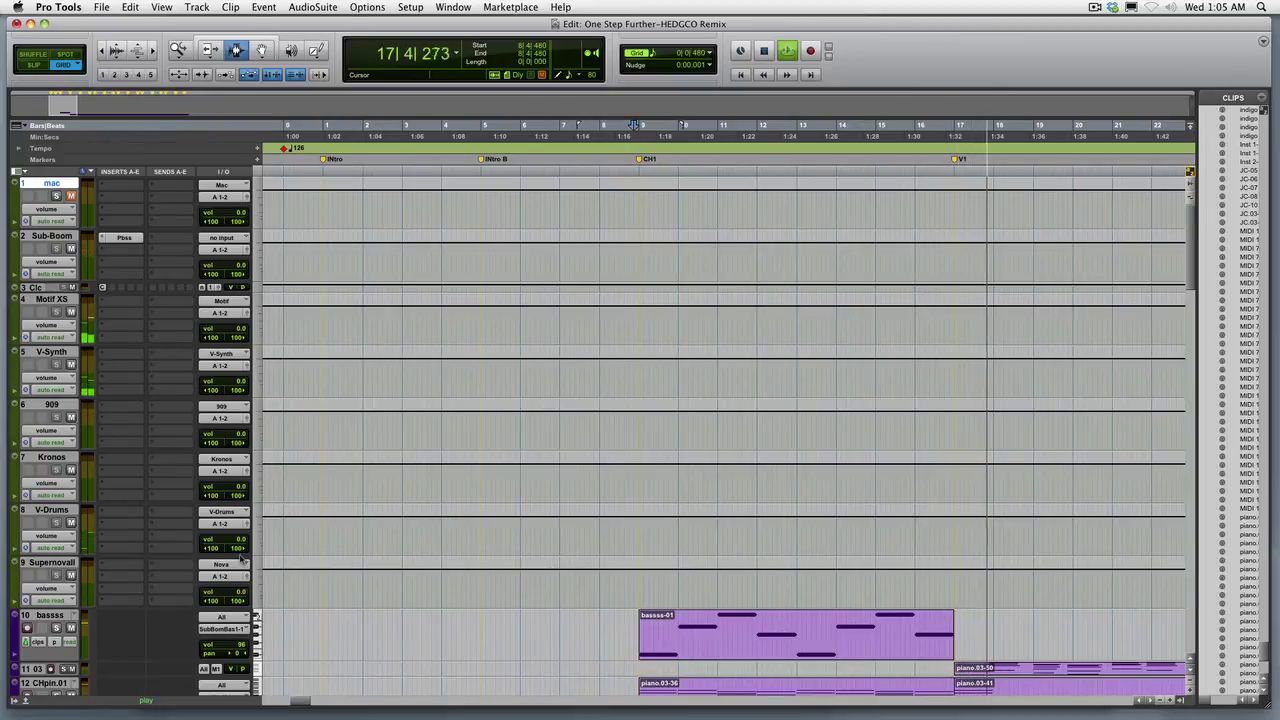
{"action": "key", "text": "space"}
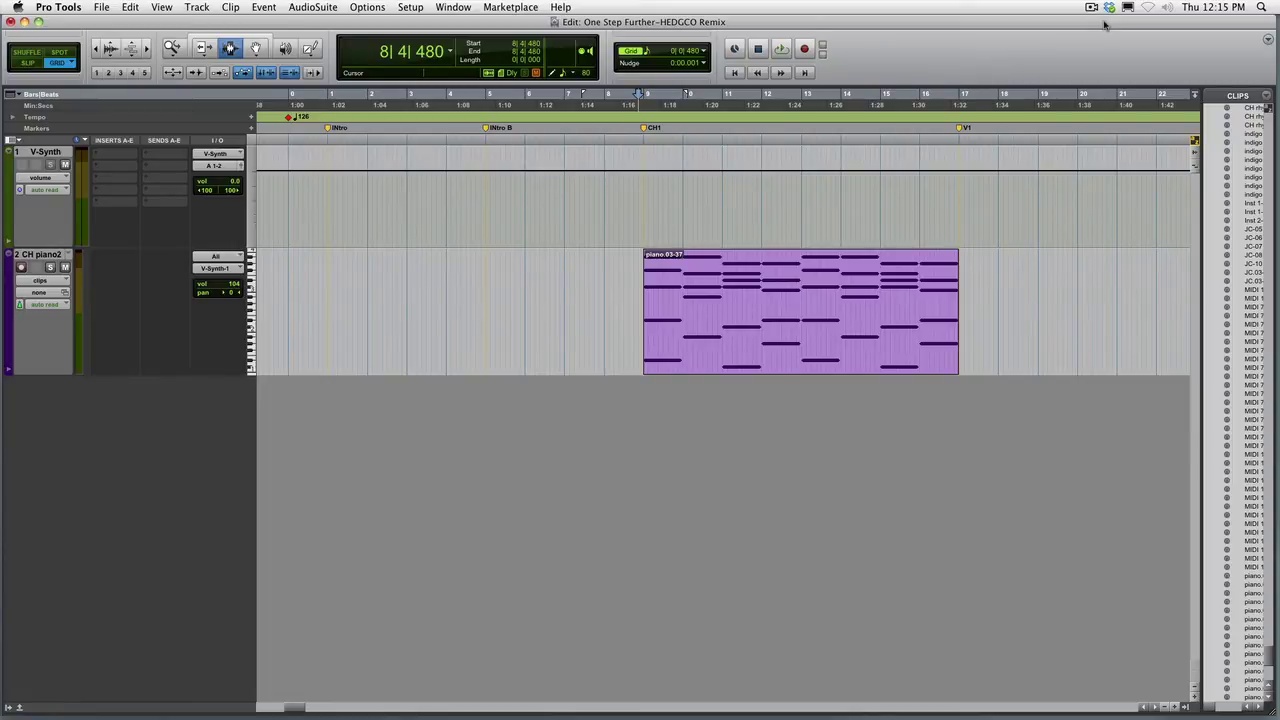
Step: Add a new audio track directly below the CH piano2 track
{"action": "key", "text": "semicolon"}
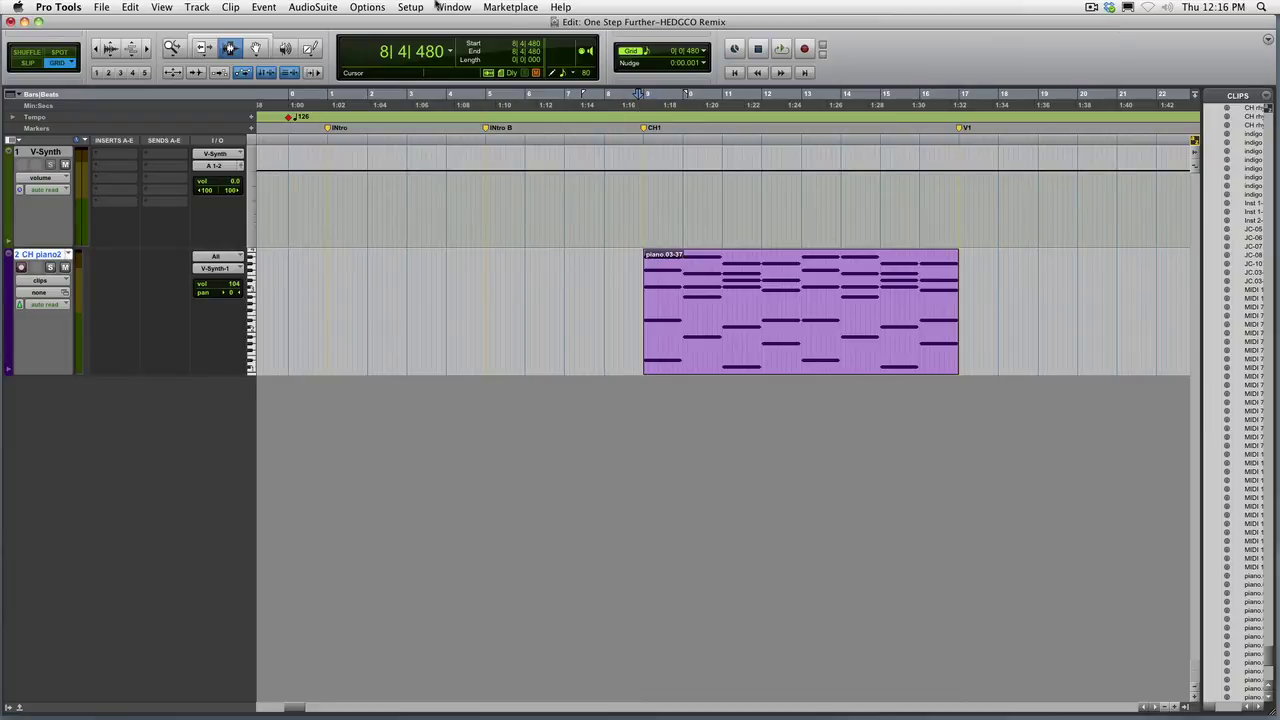
{"action": "left_click", "coordinate": [197, 7]}
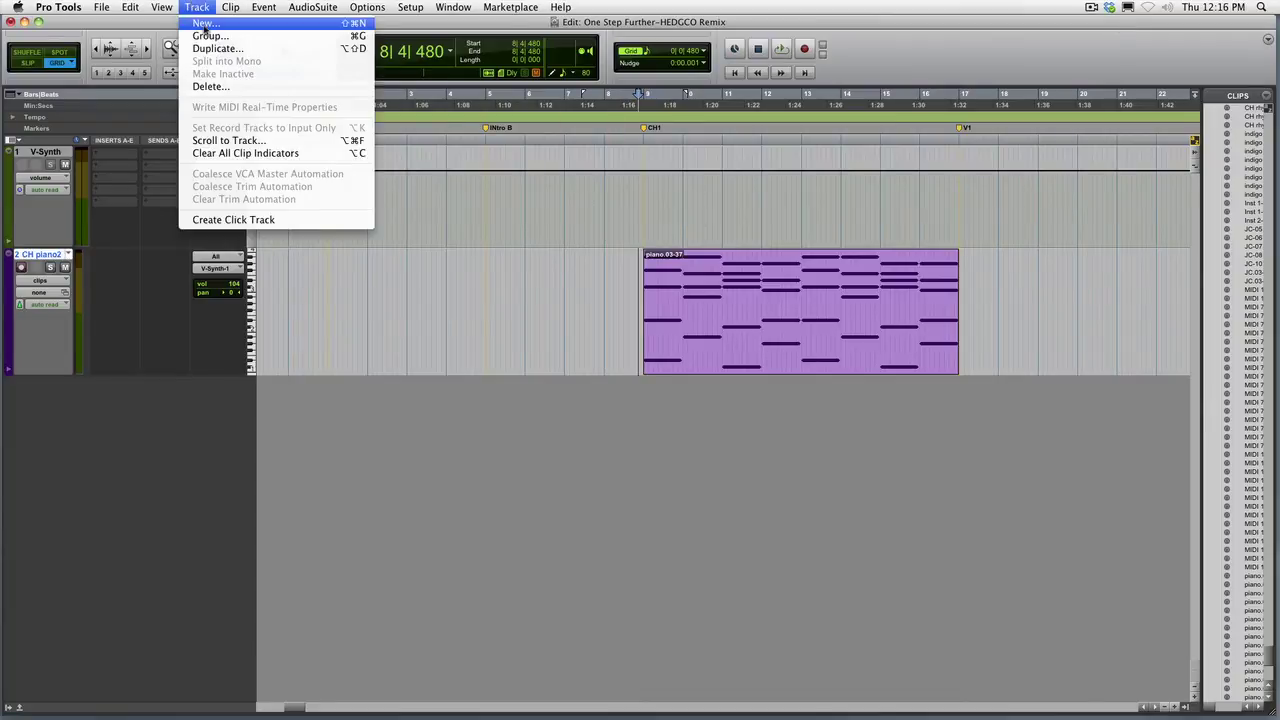
{"action": "left_click", "coordinate": [205, 28]}
{"action": "key", "text": "Return"}
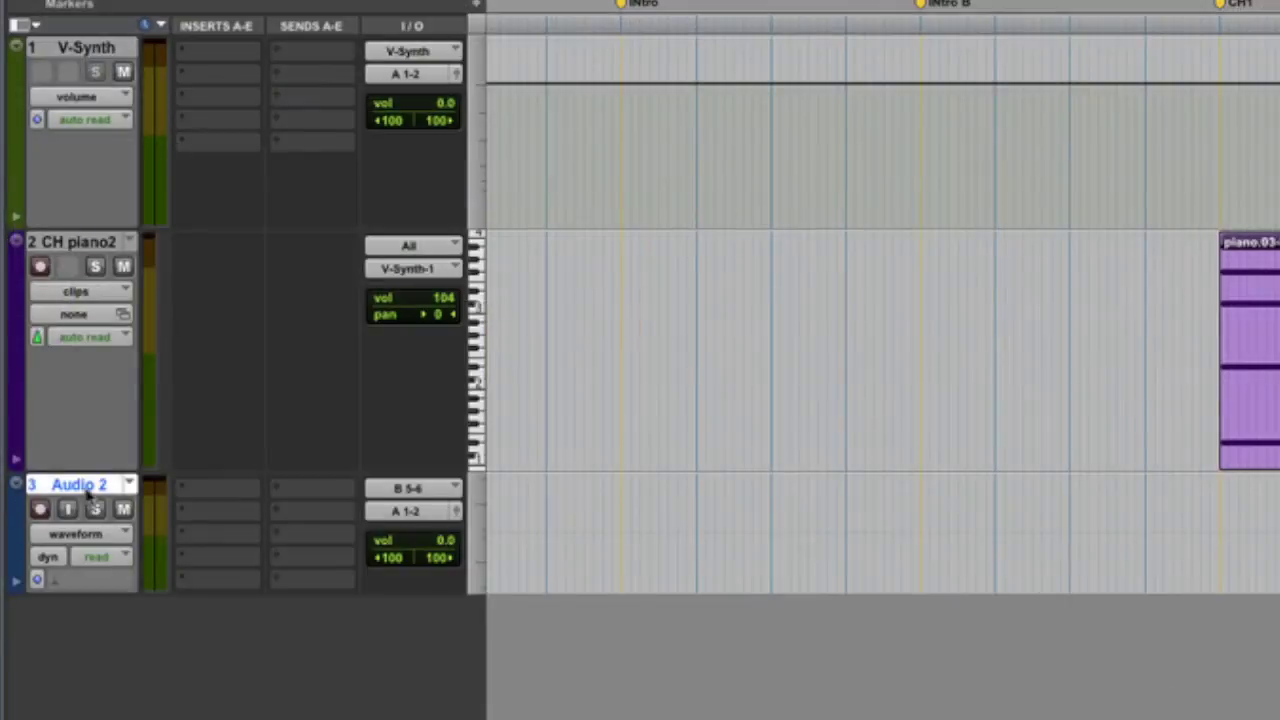
Step: Rename the new Audio 2 track to Pad and set its input to V-Synth (Stereo)
{"action": "double_click", "coordinate": [88, 486]}
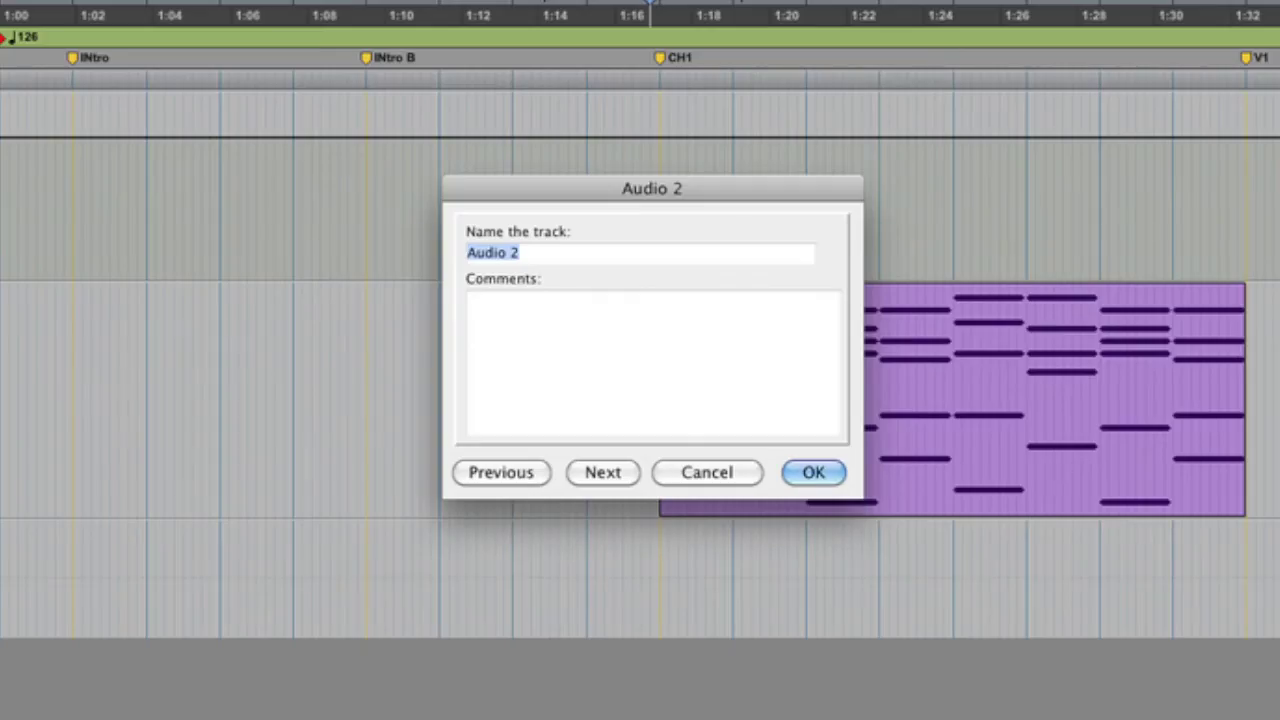
{"action": "type", "text": "Pad"}
{"action": "key", "text": "Return"}
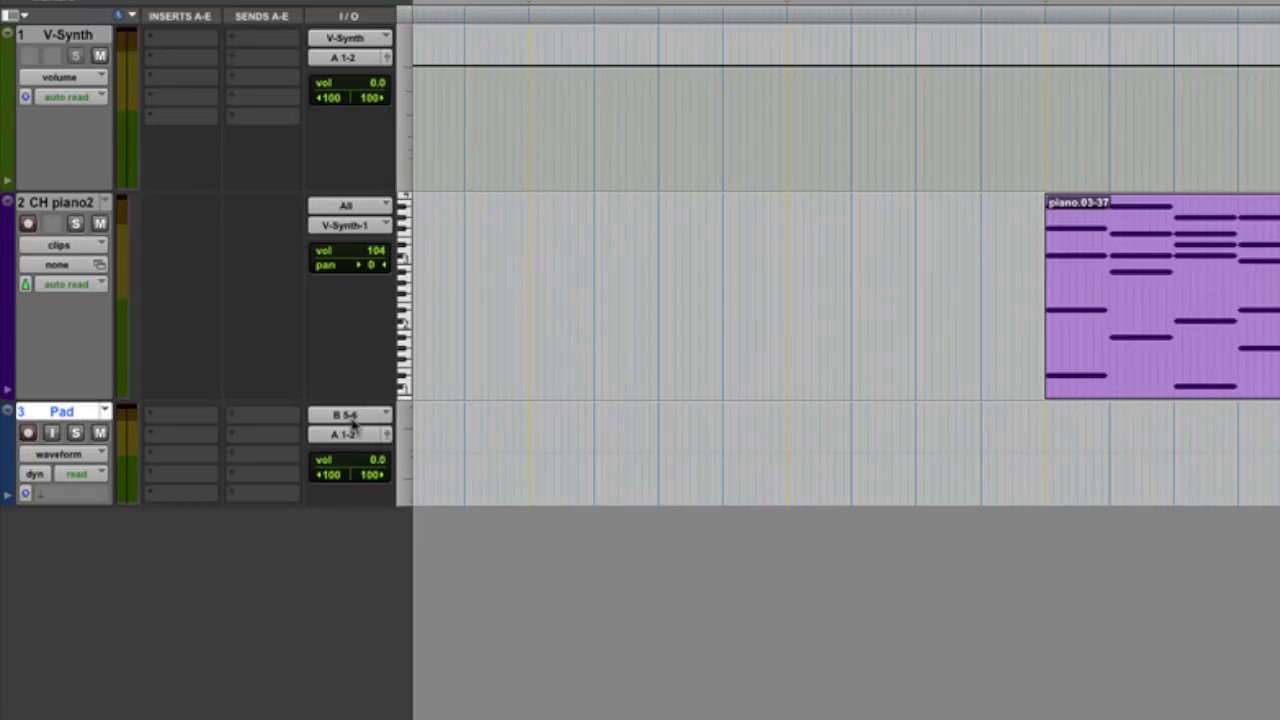
{"action": "left_click", "coordinate": [354, 422]}
{"action": "mouse_move", "coordinate": [354, 422]}
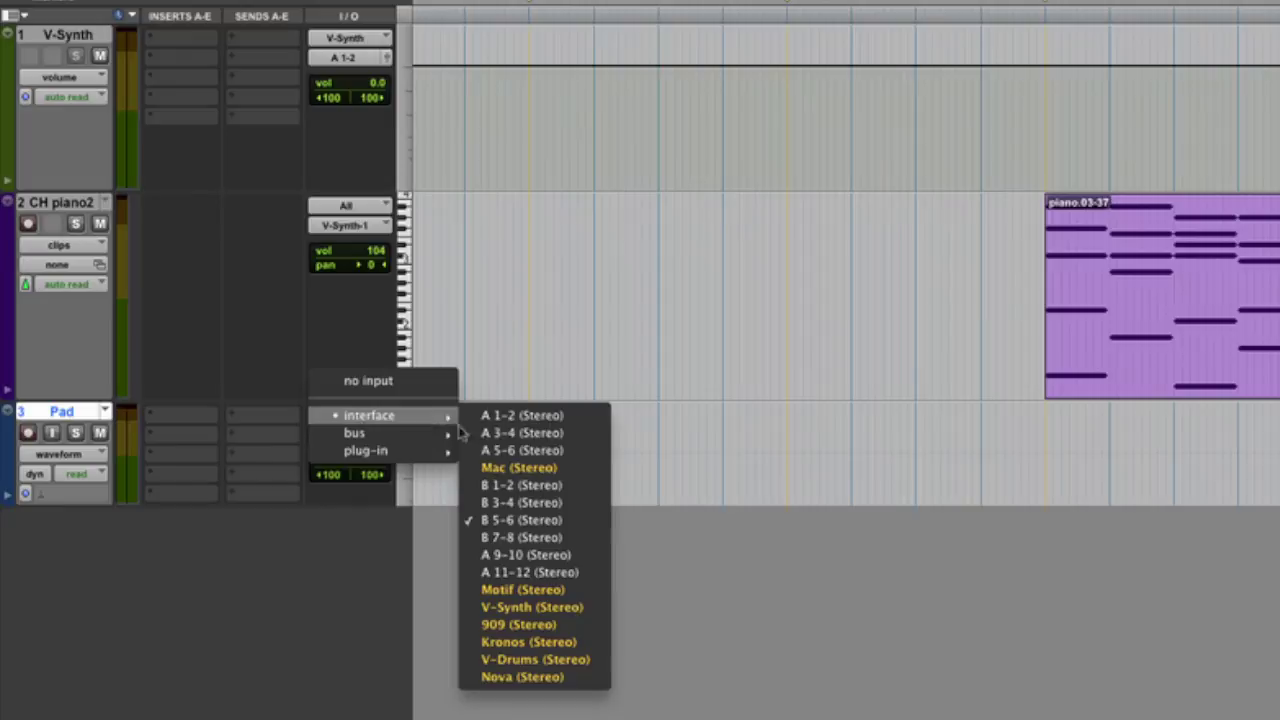
{"action": "left_click", "coordinate": [573, 613]}
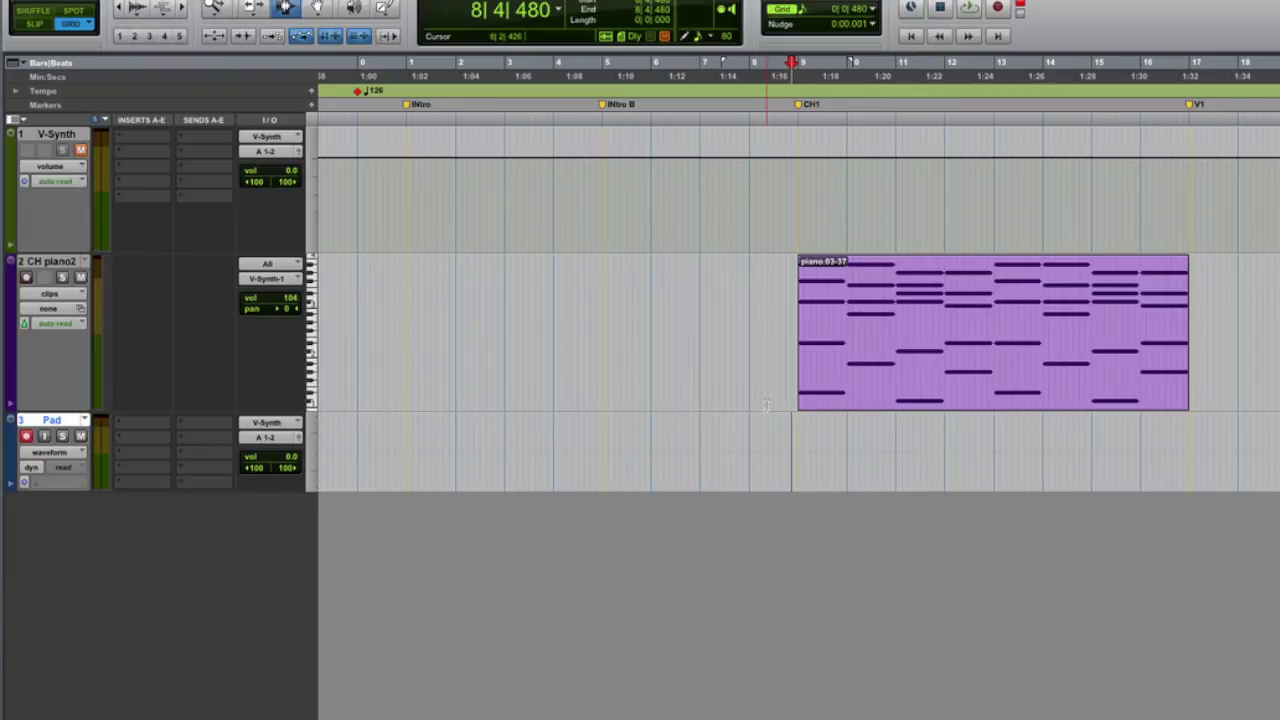
Step: Start recording the V-Synth pad onto the armed Pad track from the CH marker
{"action": "key", "text": "F12"}
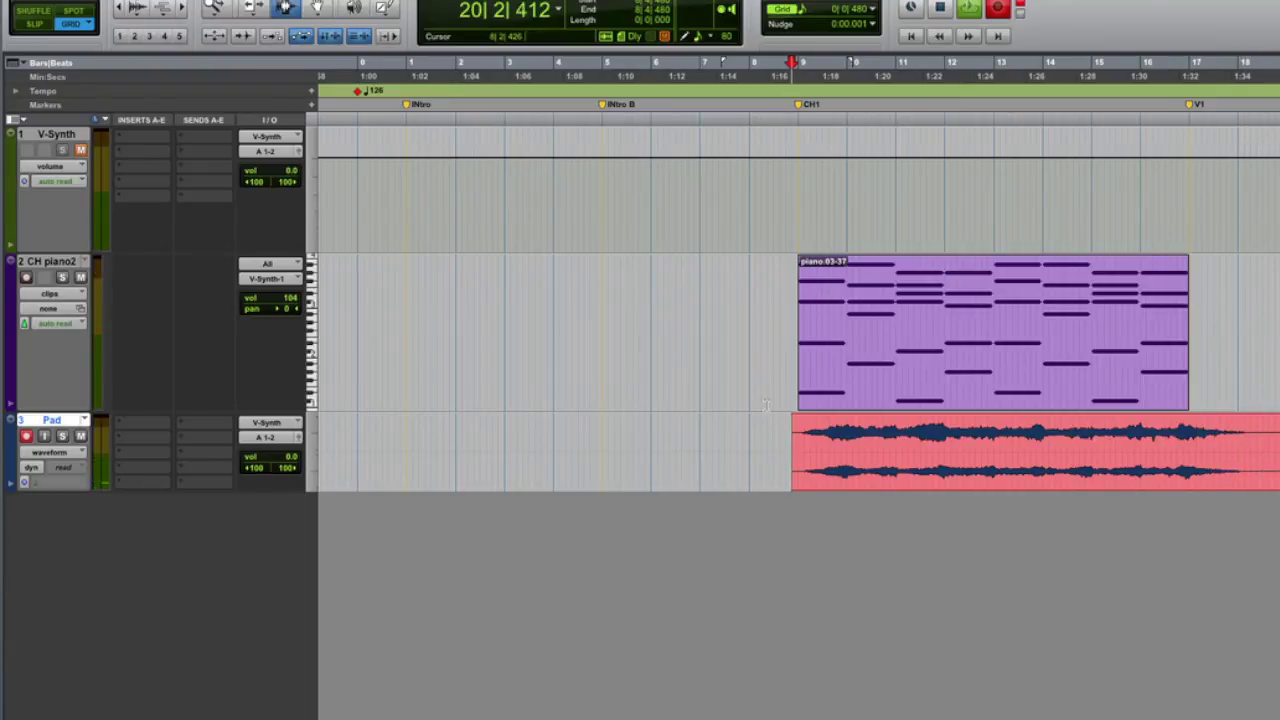
Step: Stop the transport once the take passes the CH piano2 clip's end, leaving a Pad_01 clip
{"action": "key", "text": "space"}
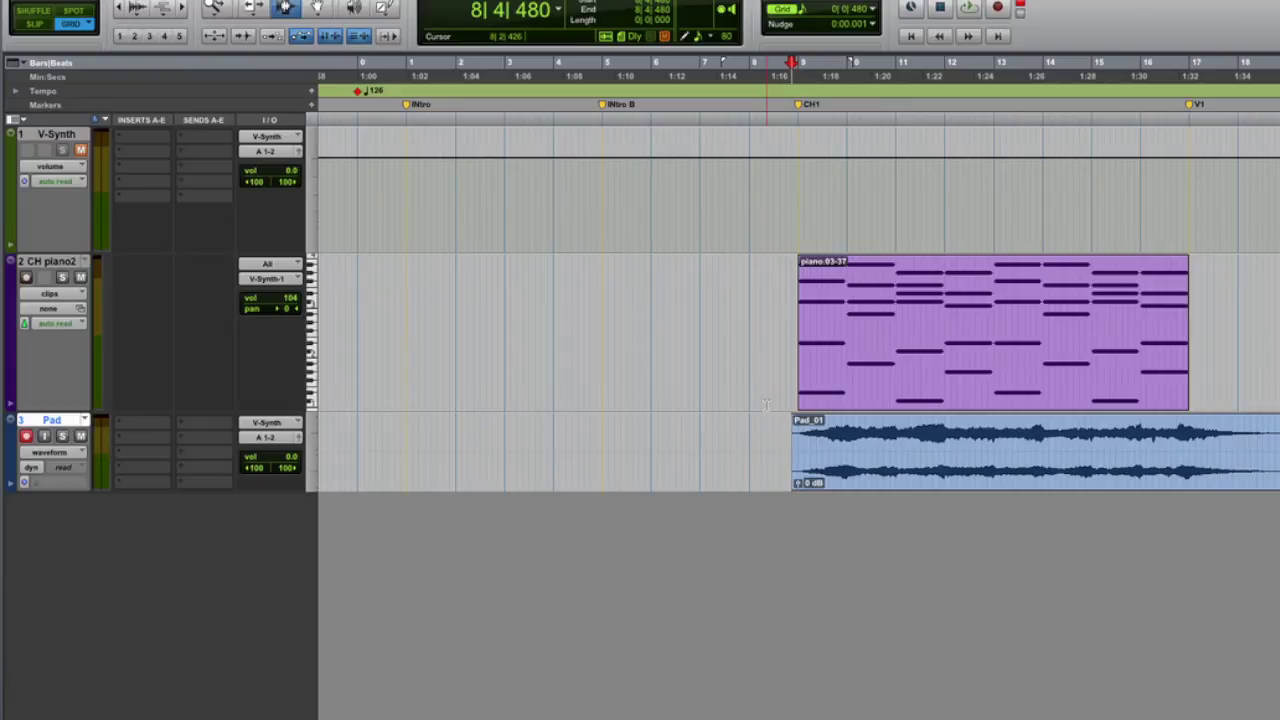